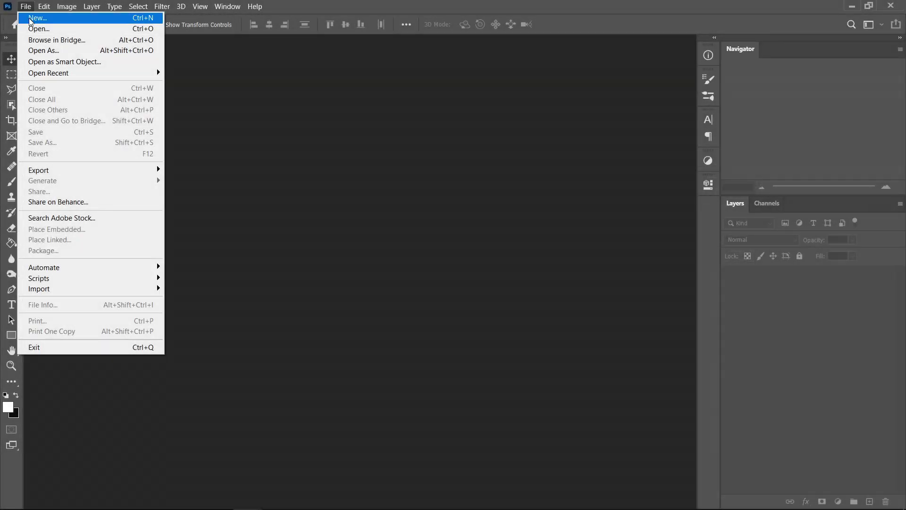
- Start a new 1280 x 720 px document with a transparent background
{"action": "left_click", "coordinate": [29, 19]}
{"action": "double_click", "coordinate": [585, 132]}
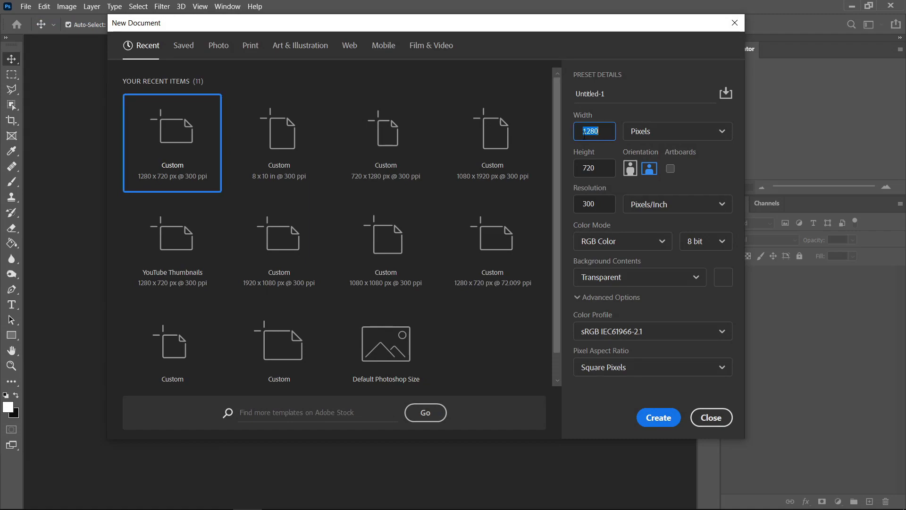
{"action": "left_click", "coordinate": [596, 167]}
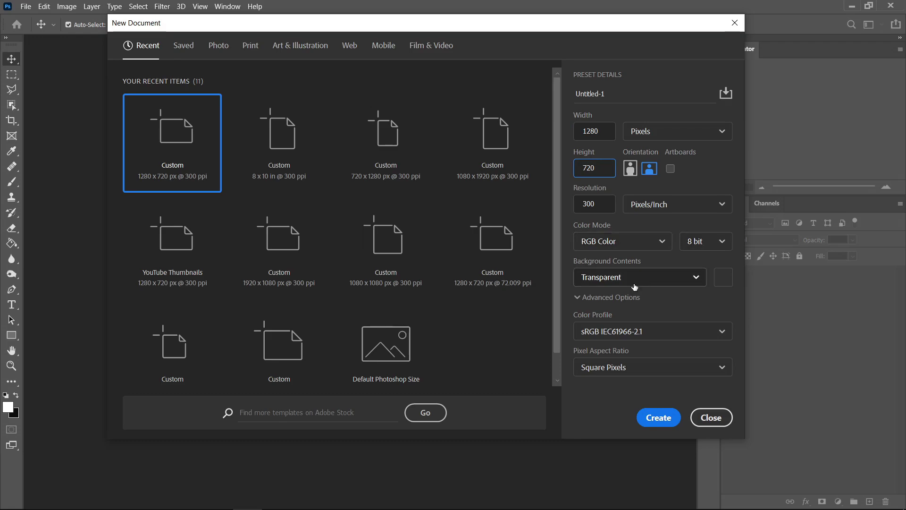
- Create the document and fill the canvas with near-black #101010 using the Paint Bucket
{"action": "left_click", "coordinate": [661, 418]}
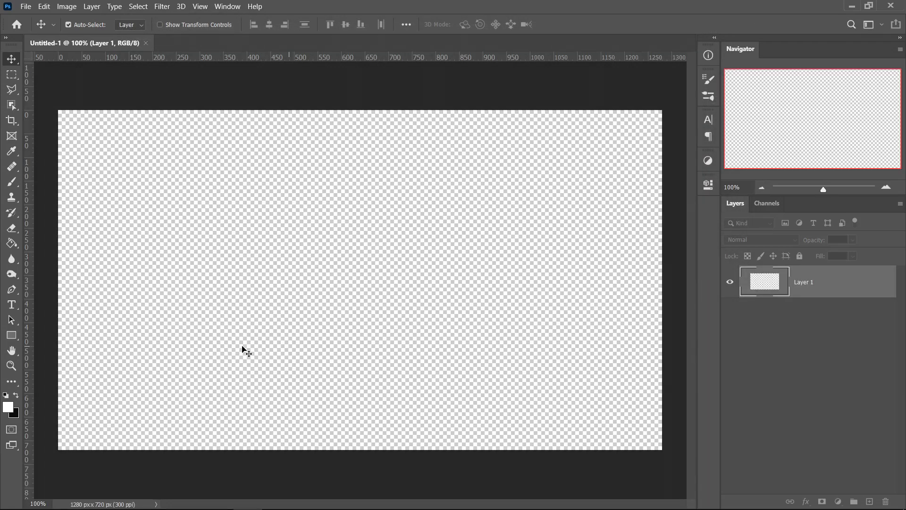
{"action": "left_click", "coordinate": [11, 243]}
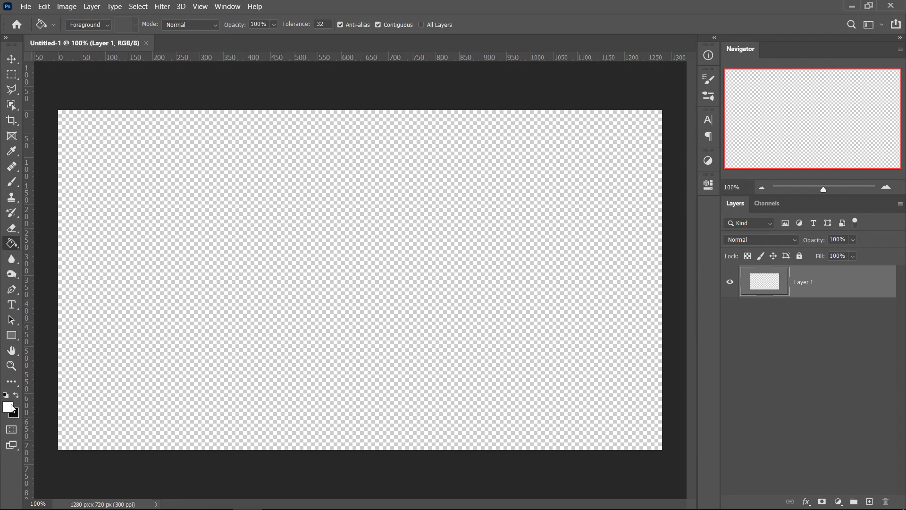
{"action": "left_click", "coordinate": [8, 407]}
{"action": "type", "text": "101010"}
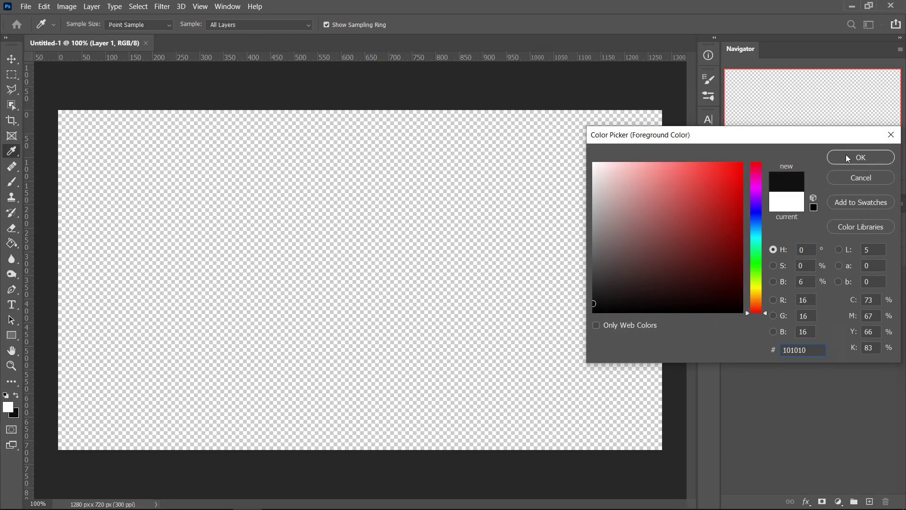
{"action": "left_click", "coordinate": [846, 154]}
{"action": "left_click", "coordinate": [364, 248]}
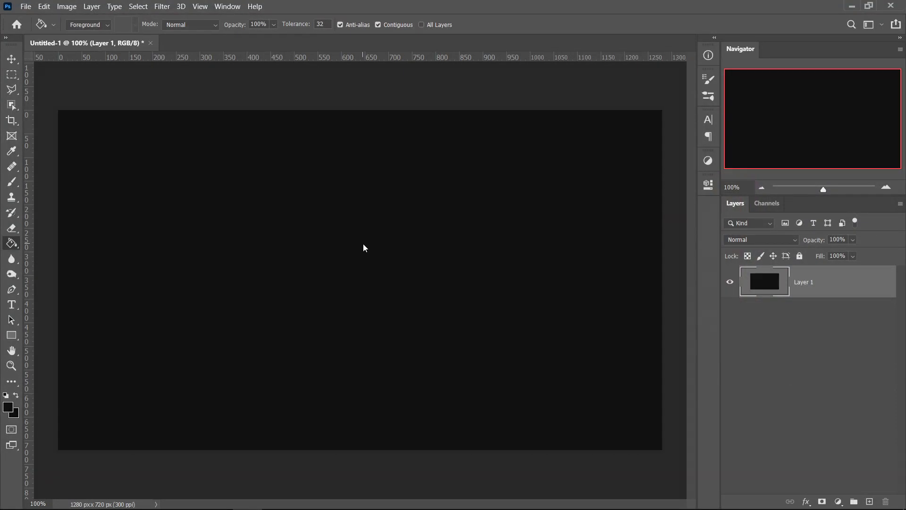
- Set the foreground colour to white #ffffff
{"action": "left_click", "coordinate": [7, 407]}
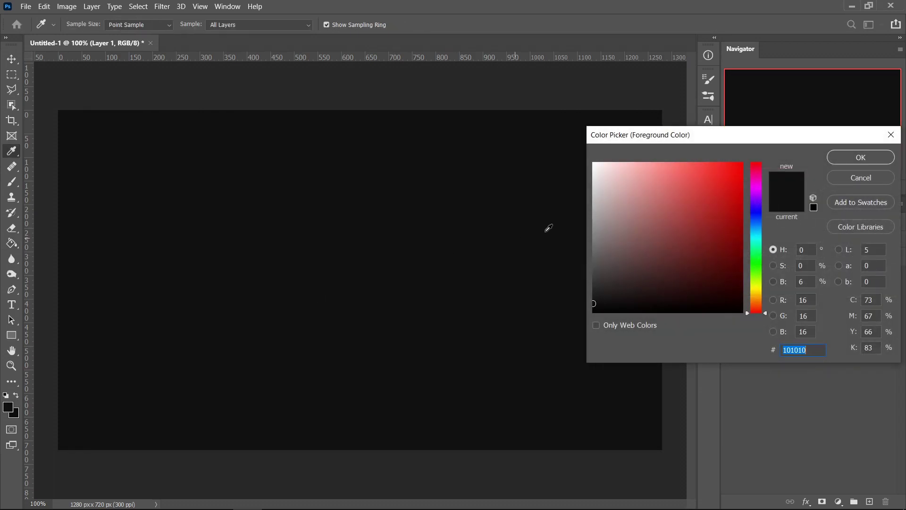
{"action": "type", "text": "ffffff"}
{"action": "left_click", "coordinate": [846, 157]}
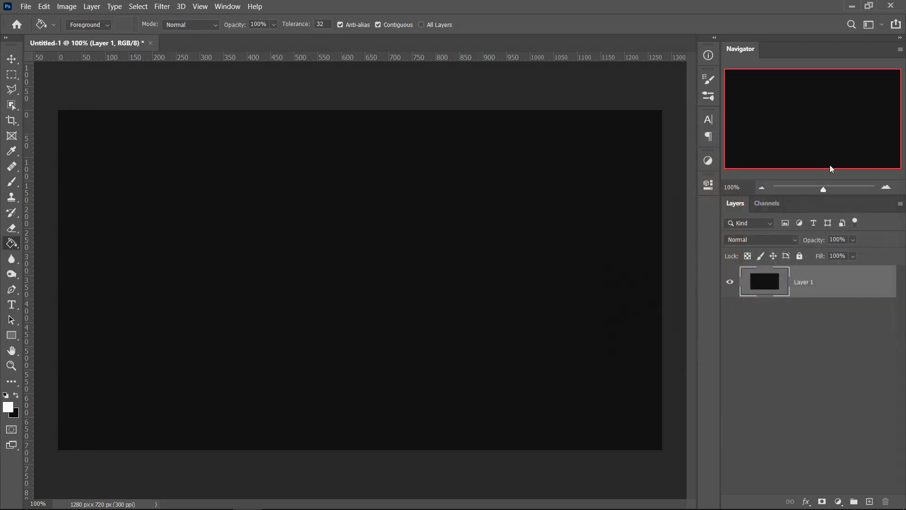
- Add the text 'CHROME' in a text box fitted to the word
{"action": "left_click", "coordinate": [12, 304]}
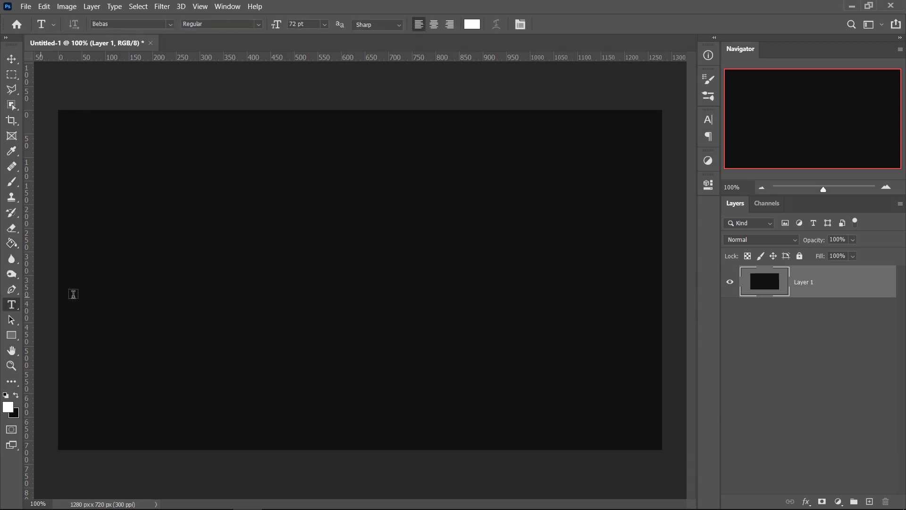
{"action": "mouse_move", "coordinate": [101, 160]}
{"action": "left_mouse_down"}
{"action": "mouse_move", "coordinate": [239, 239]}
{"action": "mouse_move", "coordinate": [602, 377]}
{"action": "mouse_move", "coordinate": [94, 163]}
{"action": "left_mouse_up"}
{"action": "type", "text": "CHROME"}
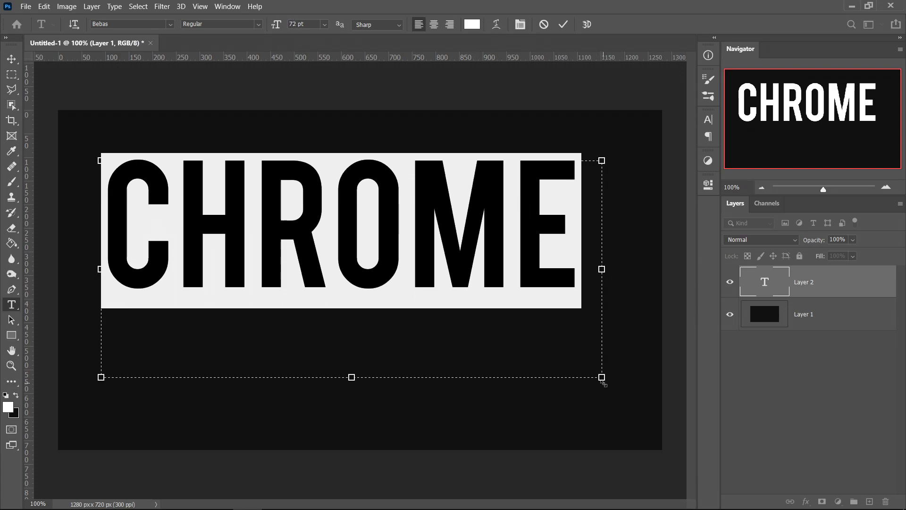
{"action": "left_click_drag", "start_coordinate": [601, 377], "coordinate": [583, 288]}
{"action": "left_click", "coordinate": [10, 59]}
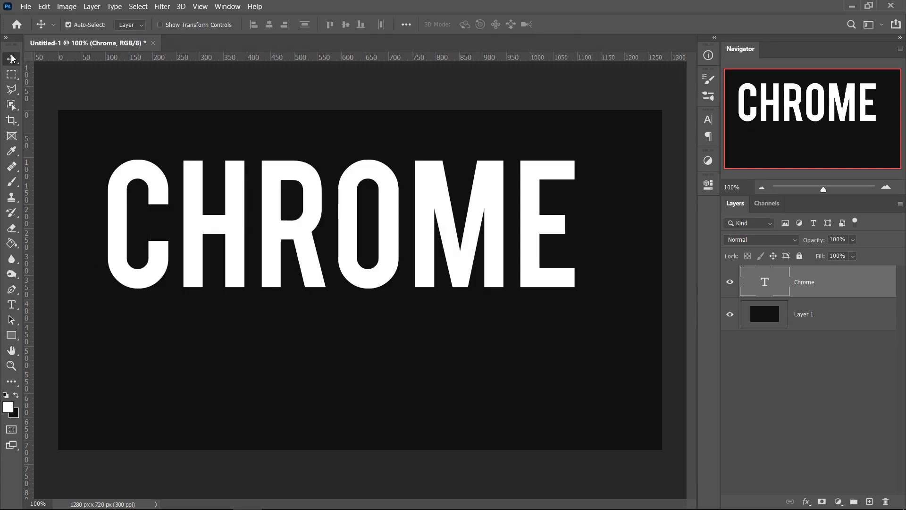
- Centre the CHROME text horizontally and vertically on the canvas
{"action": "key", "text": "ctrl+a"}
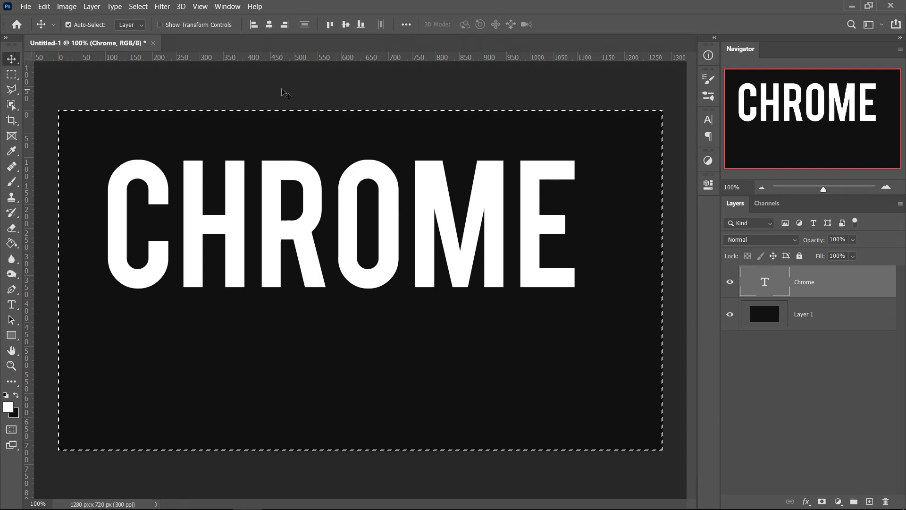
{"action": "left_click", "coordinate": [269, 24]}
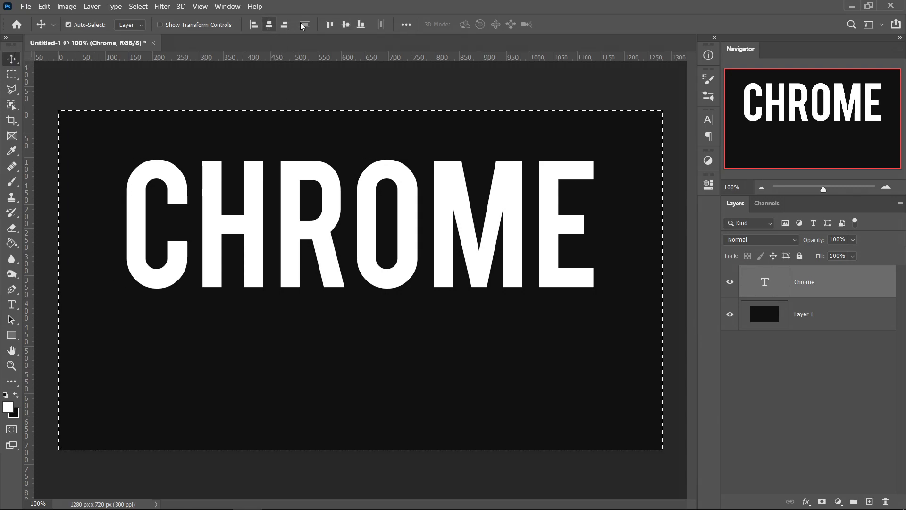
{"action": "left_click", "coordinate": [346, 24]}
{"action": "key", "text": "ctrl+d"}
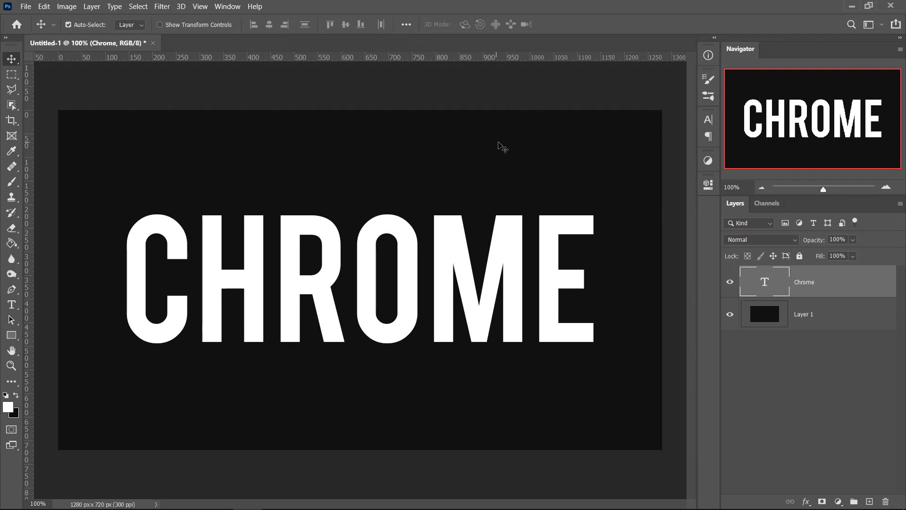
- In the Chrome layer's Blending Options, enable Bevel & Emboss, two Strokes, Inner Shadow, Satin and Gradient Overlay
{"action": "right_click", "coordinate": [831, 280]}
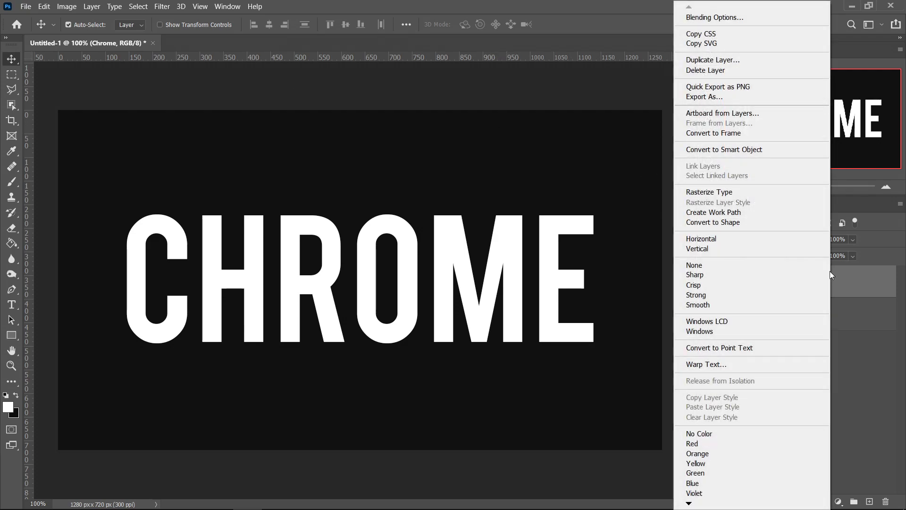
{"action": "left_click", "coordinate": [759, 18]}
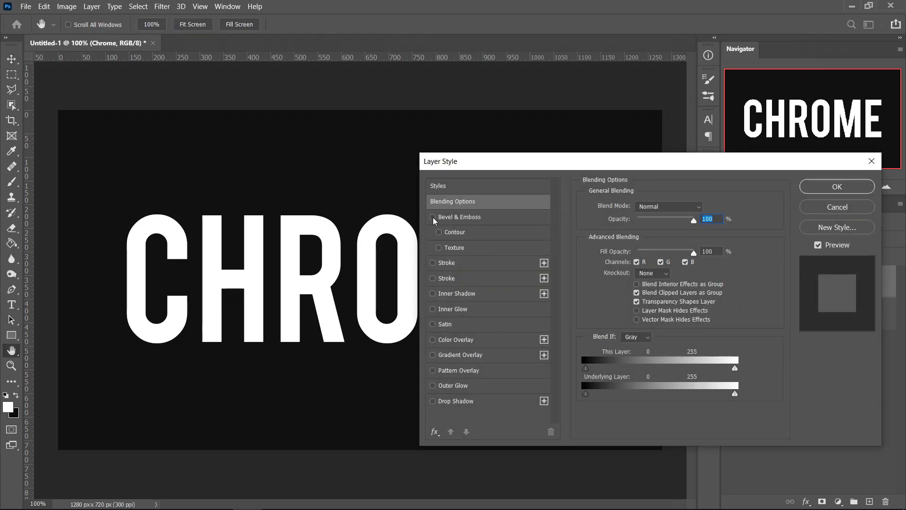
{"action": "left_click", "coordinate": [433, 218]}
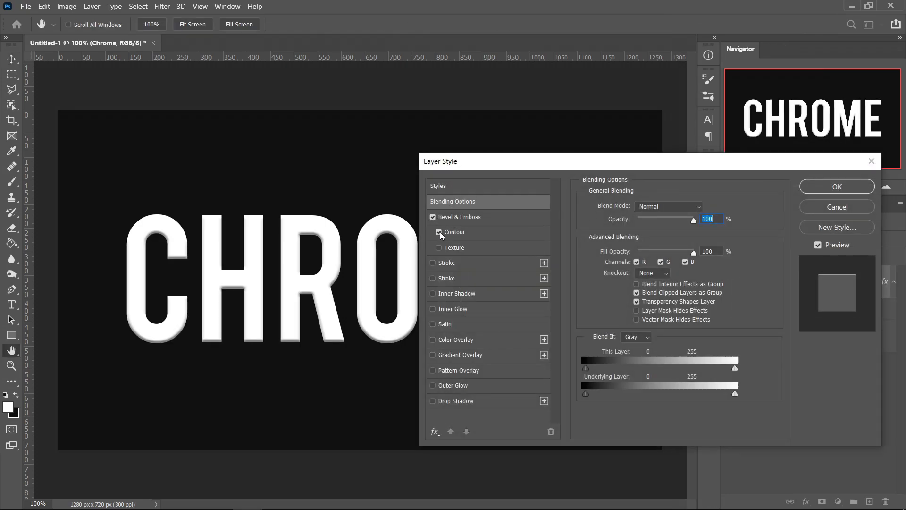
{"action": "left_click", "coordinate": [433, 264]}
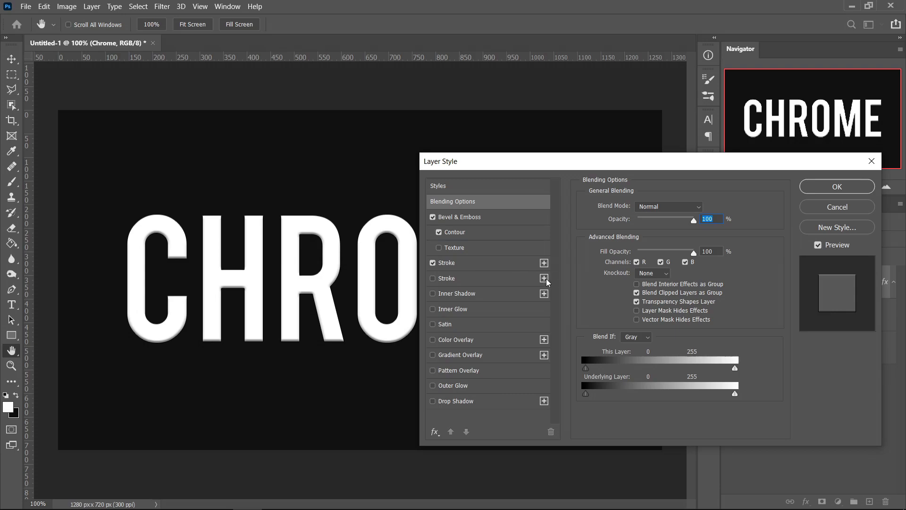
{"action": "left_click", "coordinate": [433, 279]}
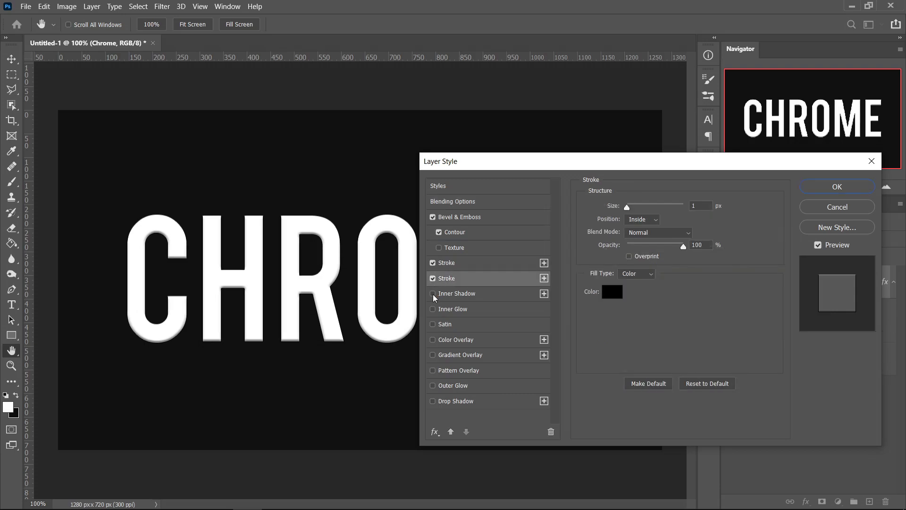
{"action": "left_click", "coordinate": [433, 293]}
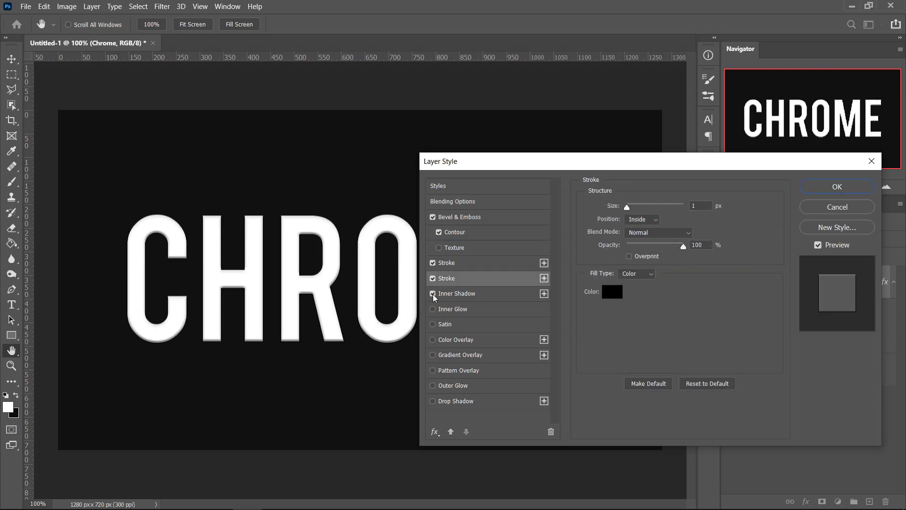
{"action": "left_click", "coordinate": [433, 325]}
{"action": "left_click", "coordinate": [434, 356]}
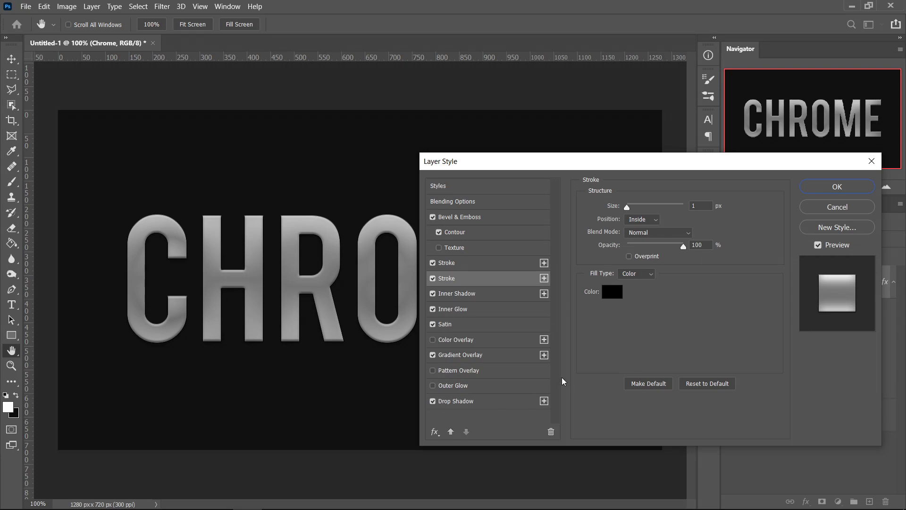
- Set bevel depth 490%, size 18 px, soften 7 px, and choose a different gloss contour
{"action": "left_click", "coordinate": [466, 219]}
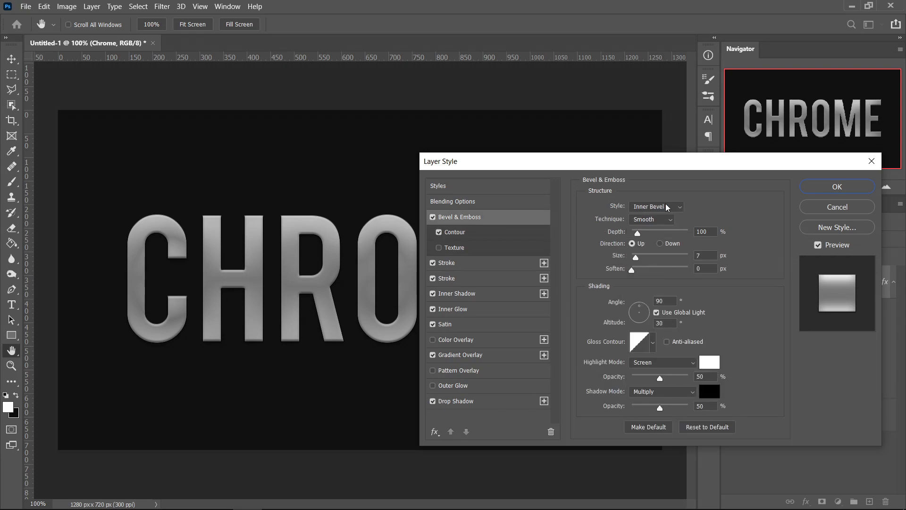
{"action": "left_click", "coordinate": [714, 233]}
{"action": "type", "text": "490"}
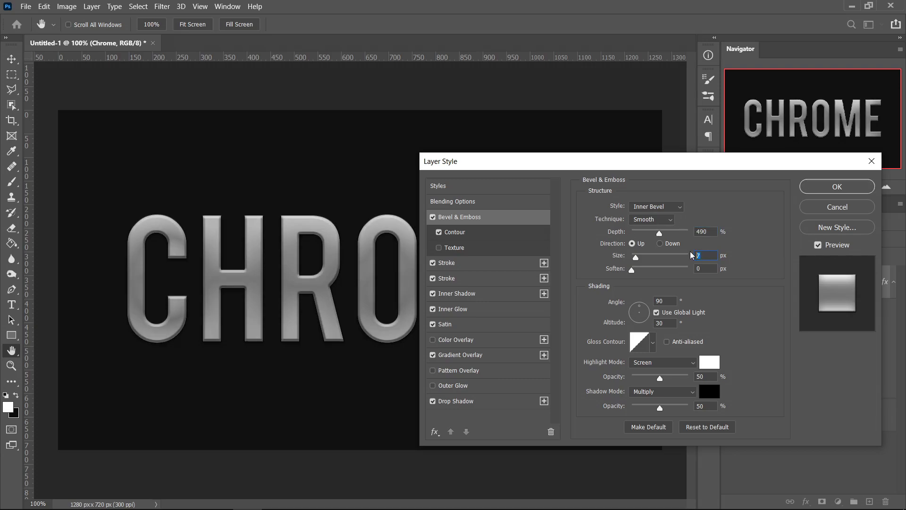
{"action": "type", "text": "18"}
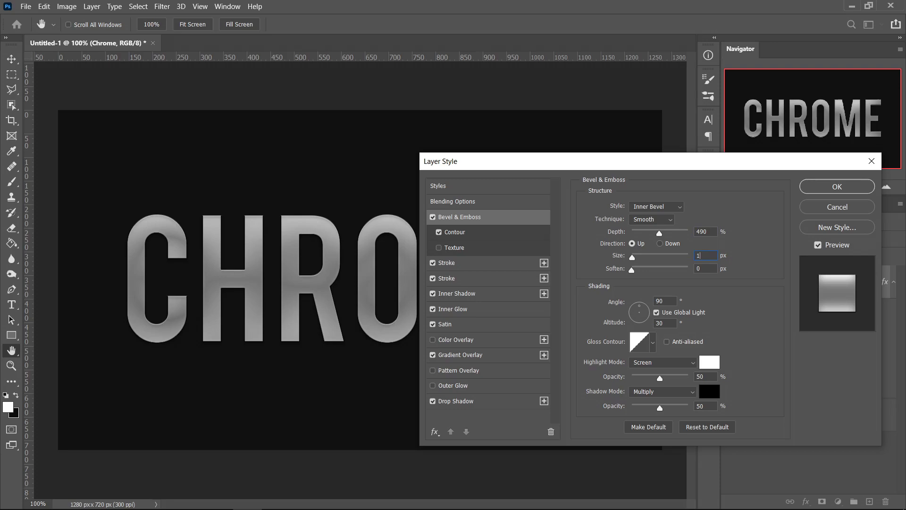
{"action": "key", "text": "Tab"}
{"action": "type", "text": "7"}
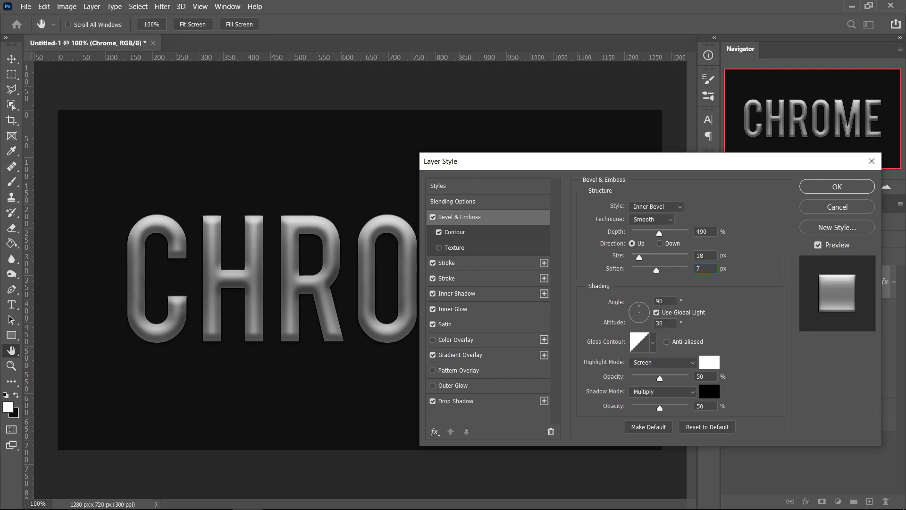
{"action": "left_click", "coordinate": [653, 344]}
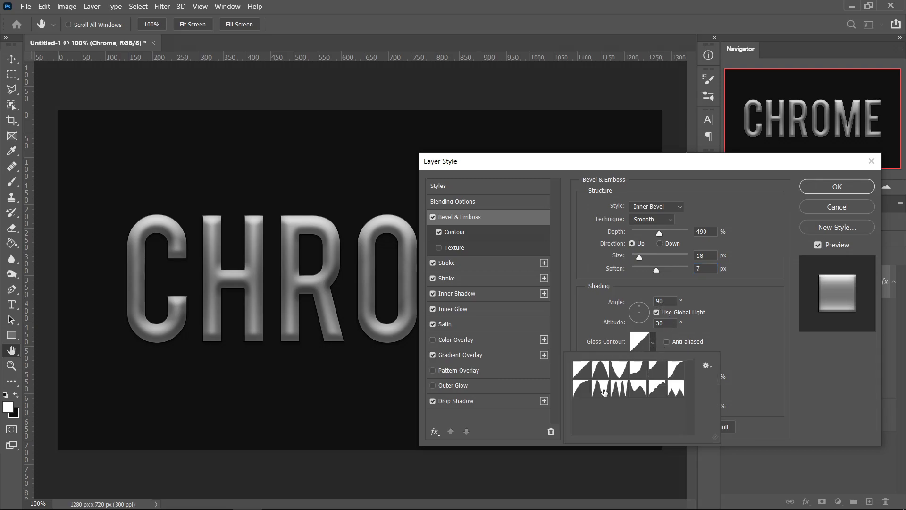
{"action": "left_click", "coordinate": [604, 389]}
{"action": "left_click", "coordinate": [690, 312]}
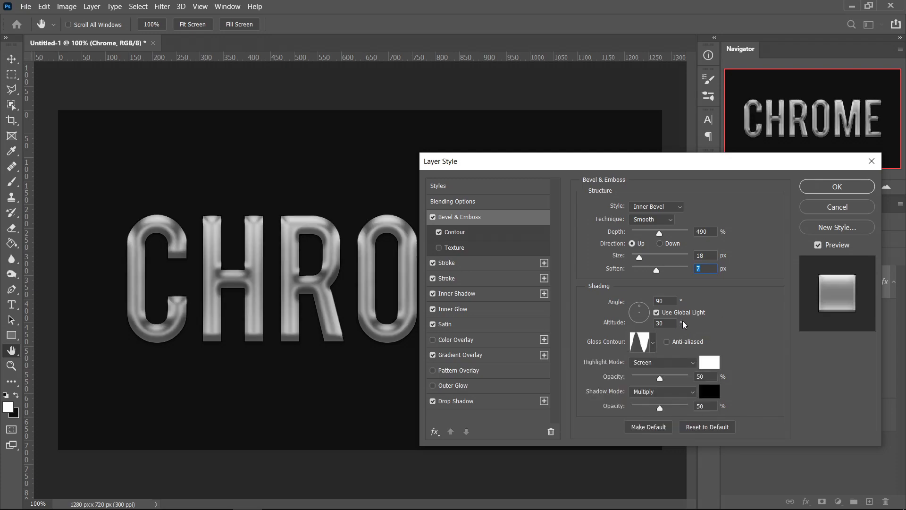
- Set bevel highlights to Linear Dodge (Add) at 100% and shadows to Linear Light at 59%
{"action": "left_click", "coordinate": [655, 363]}
{"action": "left_click", "coordinate": [662, 329]}
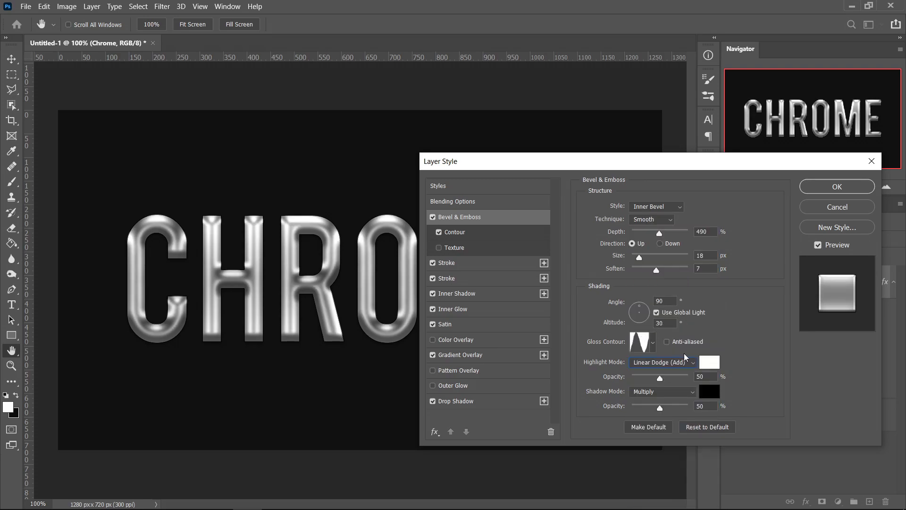
{"action": "left_click_drag", "start_coordinate": [685, 380], "coordinate": [716, 379]}
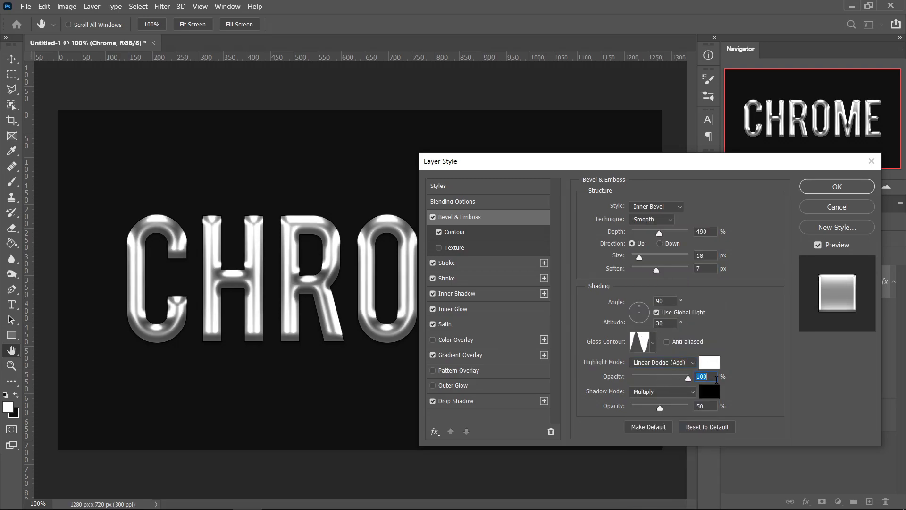
{"action": "scroll", "coordinate": [660, 388], "scroll_direction": "up", "scroll_amount": 3}
{"action": "left_click", "coordinate": [659, 392]}
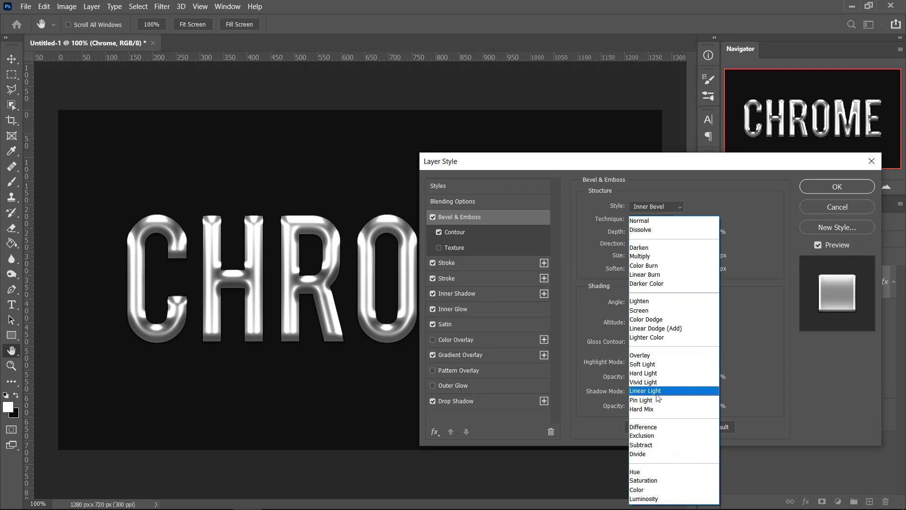
{"action": "left_click", "coordinate": [659, 390]}
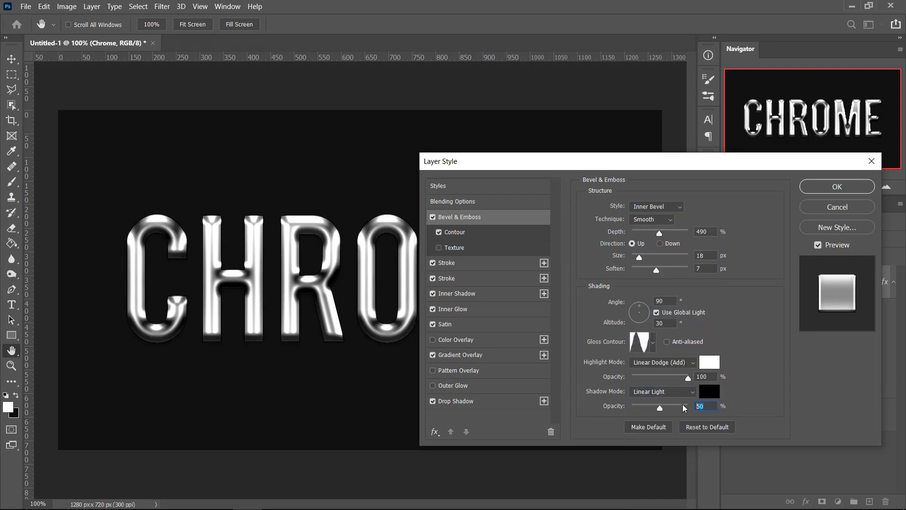
{"action": "type", "text": "59"}
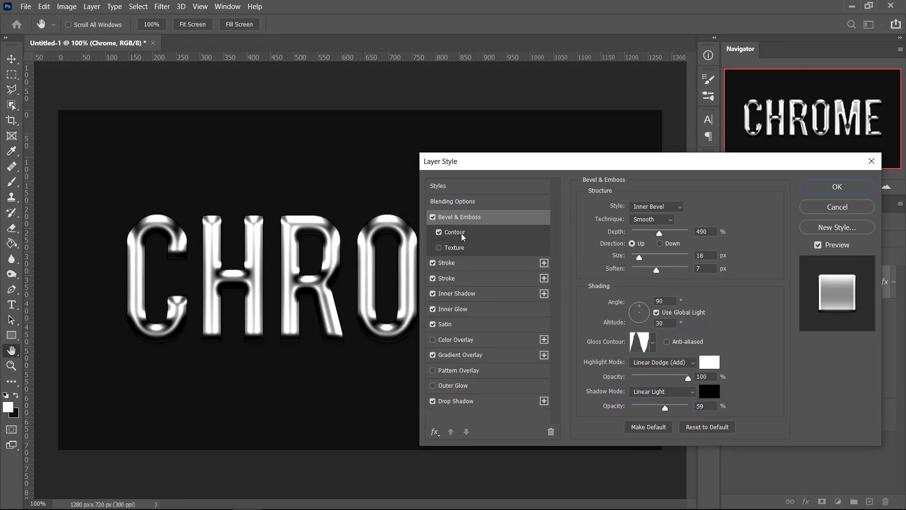
- Apply a rounded contour preset to the bevel
{"action": "left_click", "coordinate": [460, 232]}
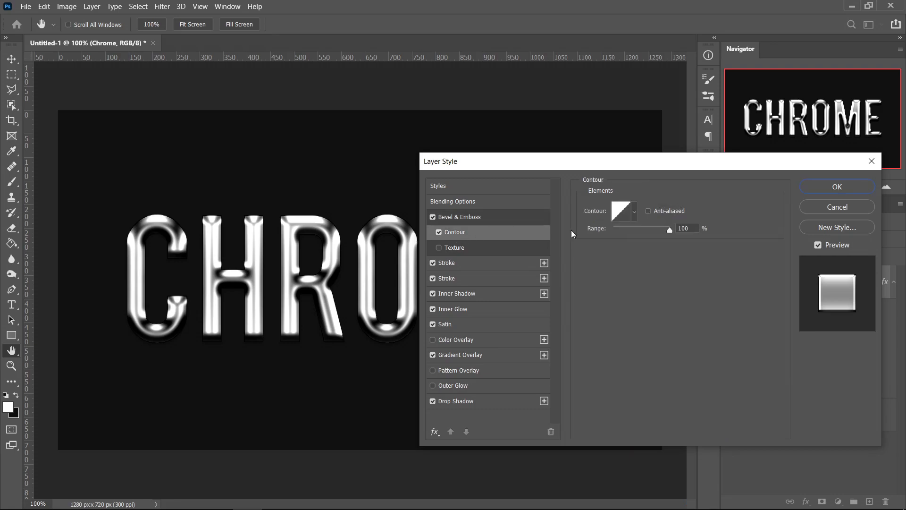
{"action": "left_click", "coordinate": [635, 213]}
{"action": "left_click", "coordinate": [563, 267]}
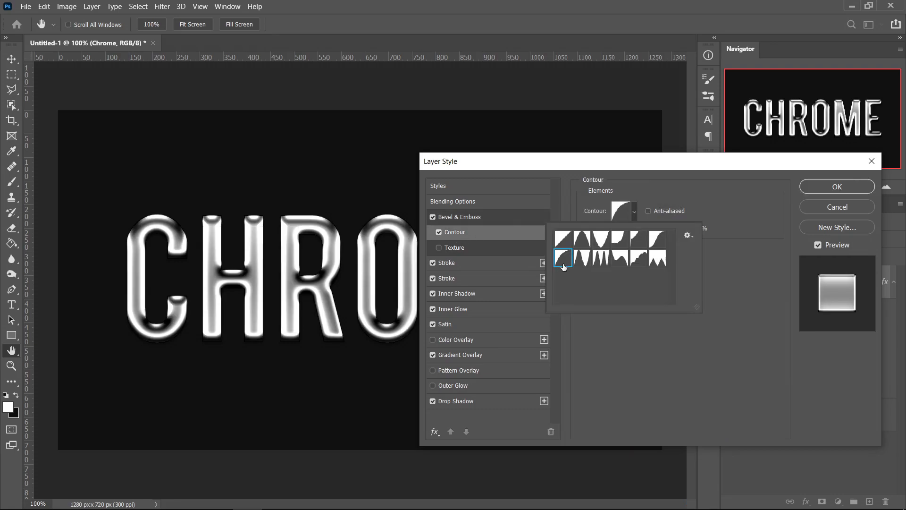
{"action": "left_click", "coordinate": [710, 231]}
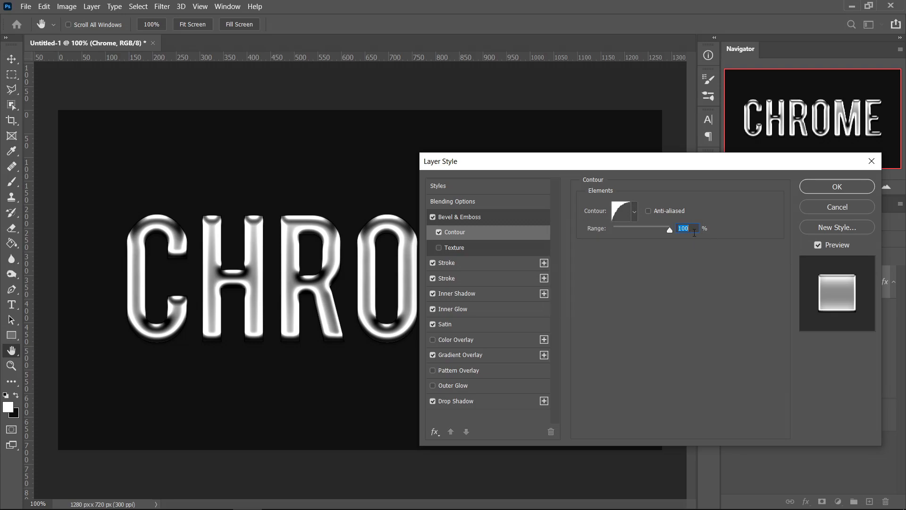
- Make the first stroke 2 px, positioned outside, with a gradient fill
{"action": "left_click", "coordinate": [486, 261]}
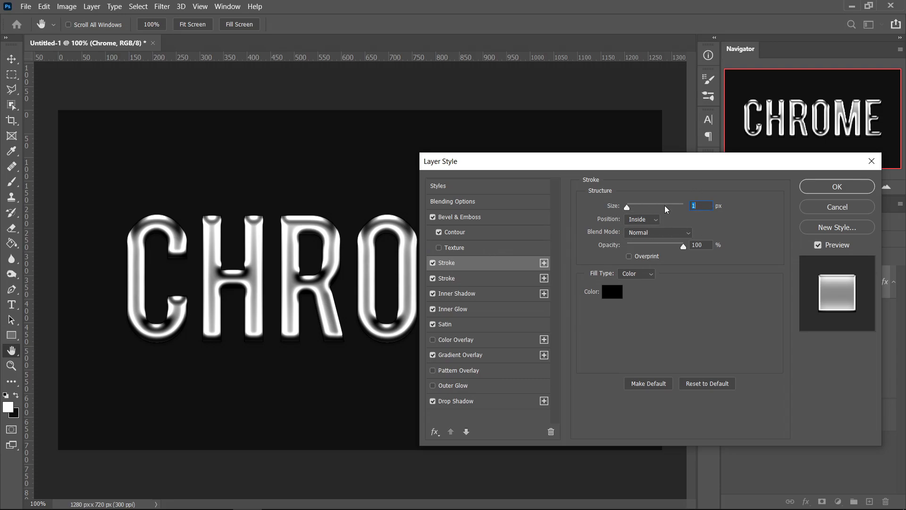
{"action": "type", "text": "2"}
{"action": "left_click", "coordinate": [642, 219]}
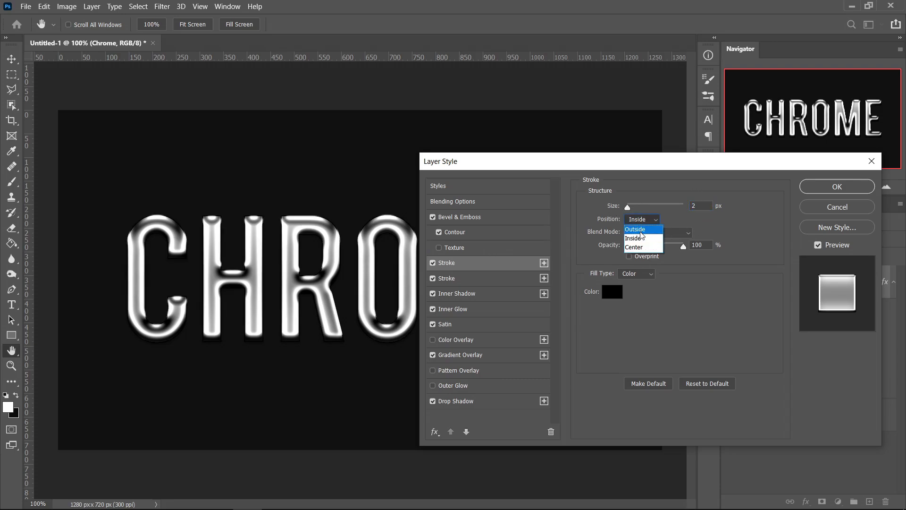
{"action": "left_click", "coordinate": [654, 229]}
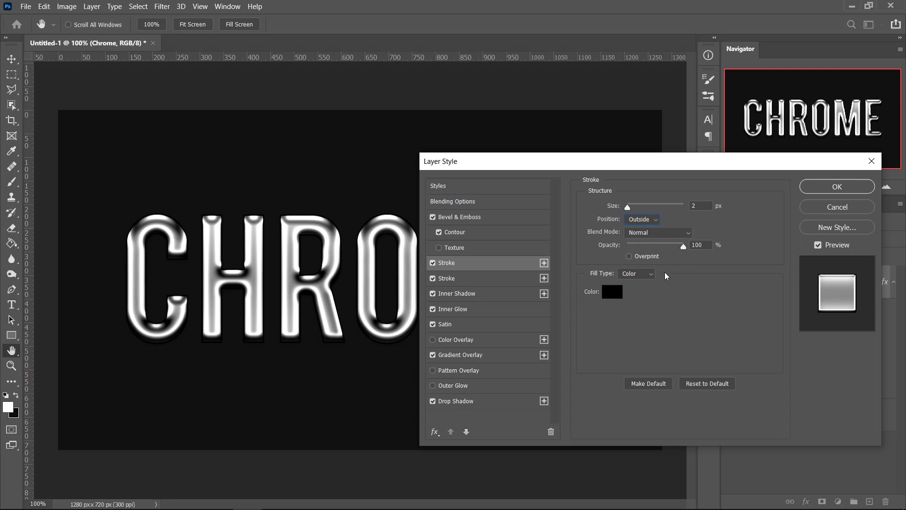
{"action": "left_click", "coordinate": [642, 277]}
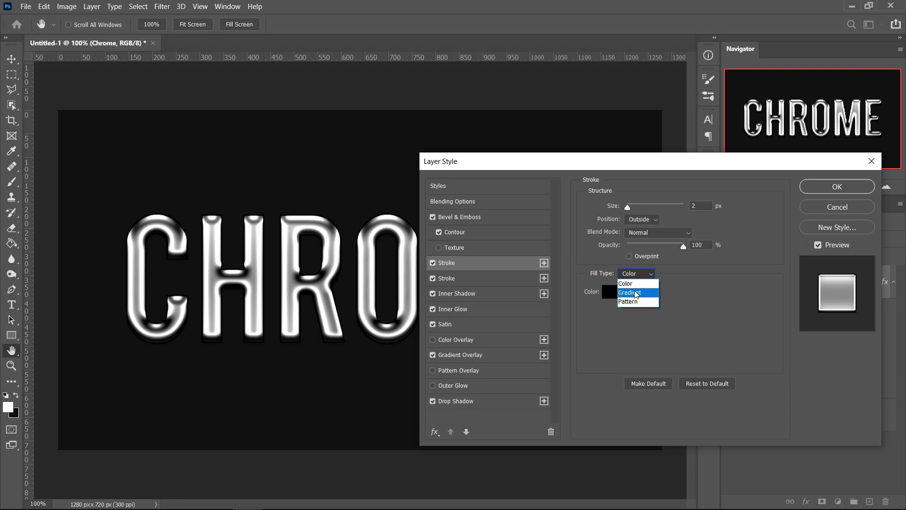
{"action": "left_click", "coordinate": [636, 294]}
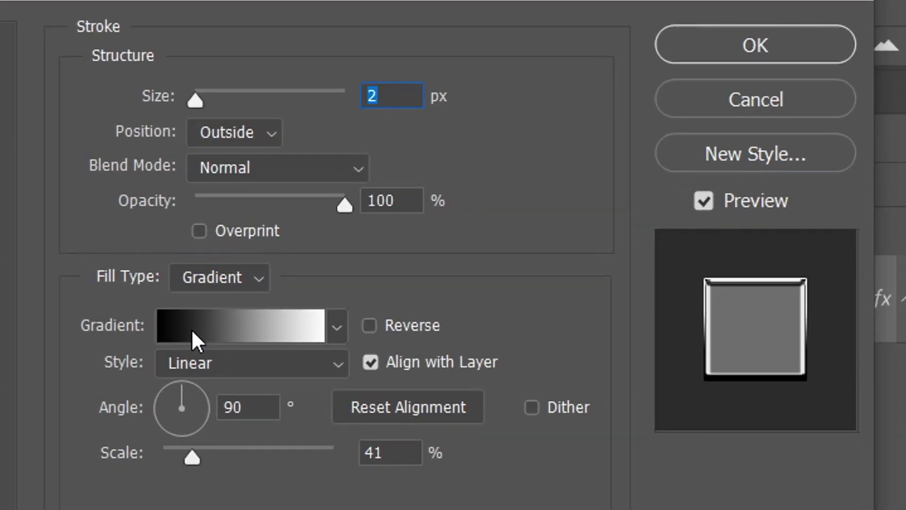
- Move the stroke gradient's midpoint to 76% and set the gradient scale to 41%
{"action": "left_click", "coordinate": [188, 333]}
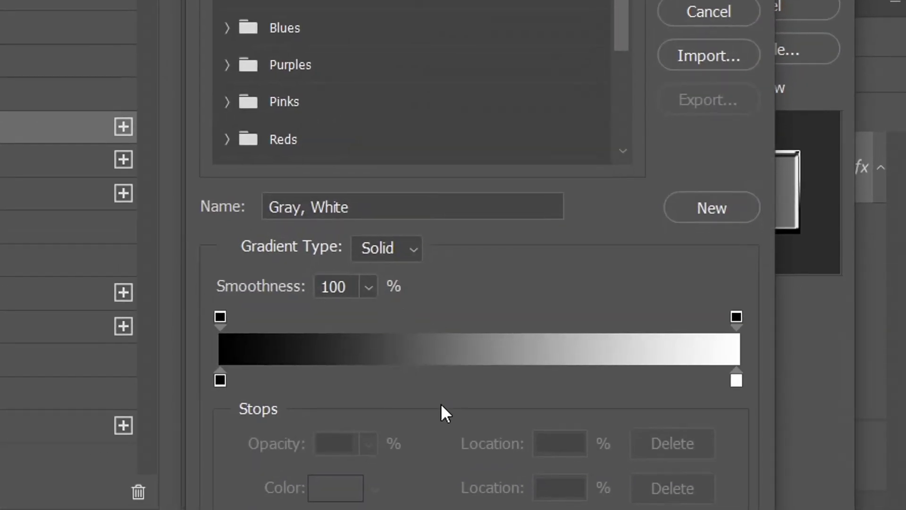
{"action": "left_click", "coordinate": [220, 379]}
{"action": "left_click", "coordinate": [479, 369]}
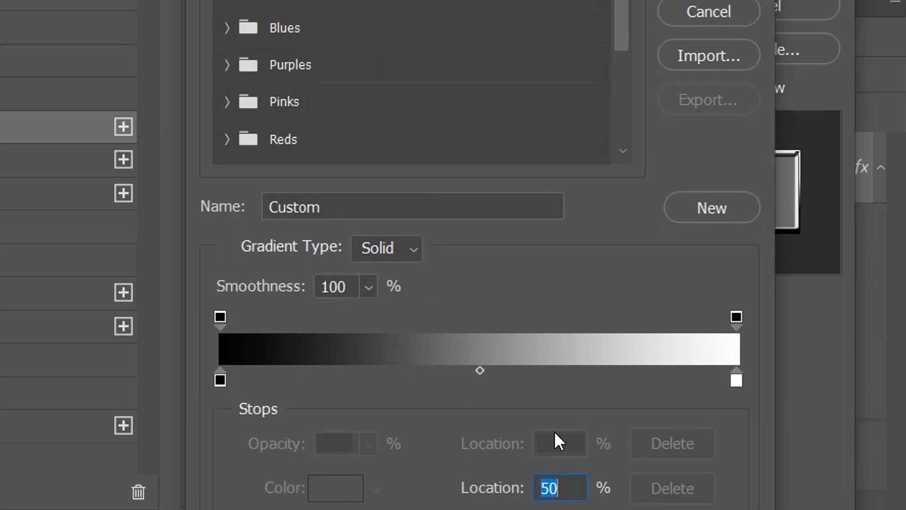
{"action": "type", "text": "76"}
{"action": "left_click", "coordinate": [706, 44]}
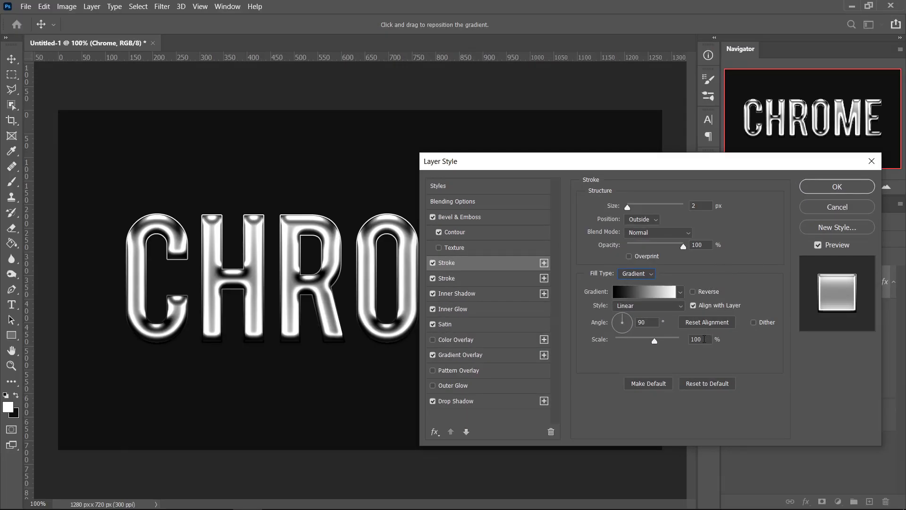
{"action": "double_click", "coordinate": [704, 339]}
{"action": "type", "text": "41"}
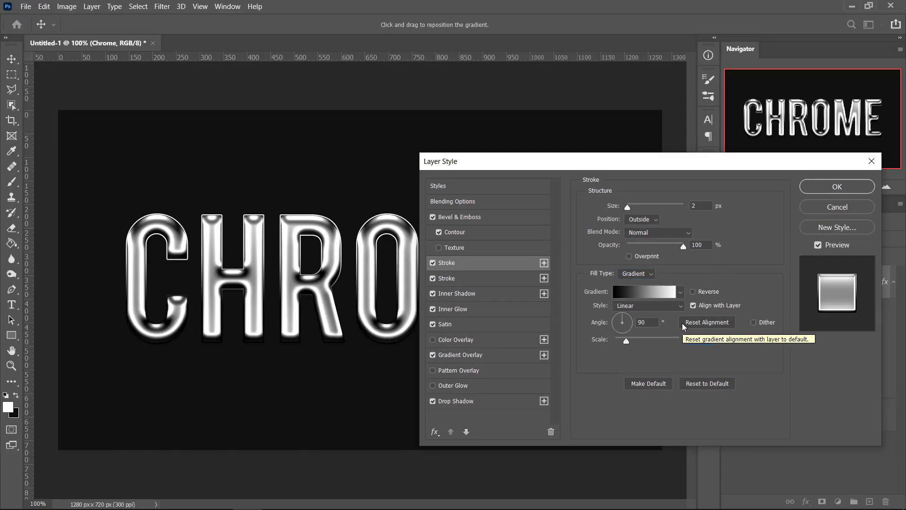
{"action": "left_click", "coordinate": [461, 279]}
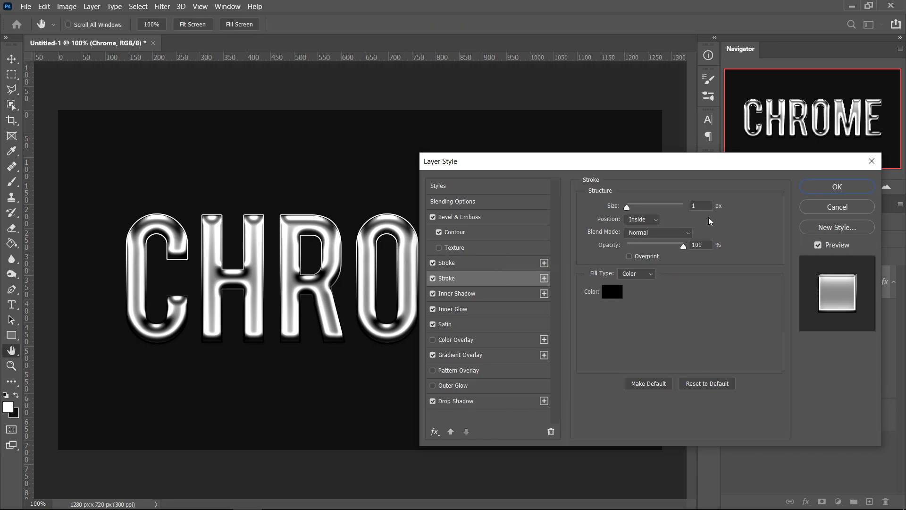
- Make the second stroke 5 px and place it outside the letters
{"action": "double_click", "coordinate": [701, 206]}
{"action": "type", "text": "5"}
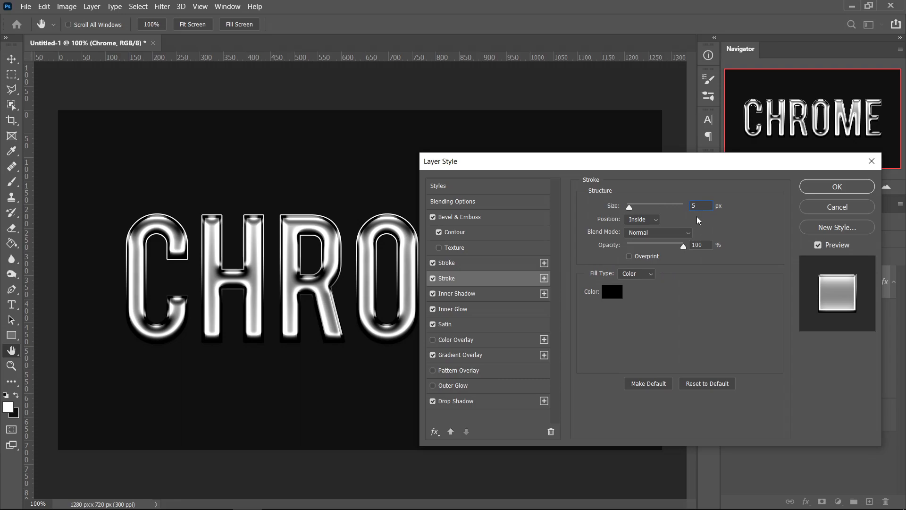
{"action": "left_click", "coordinate": [642, 219]}
{"action": "left_click", "coordinate": [646, 232]}
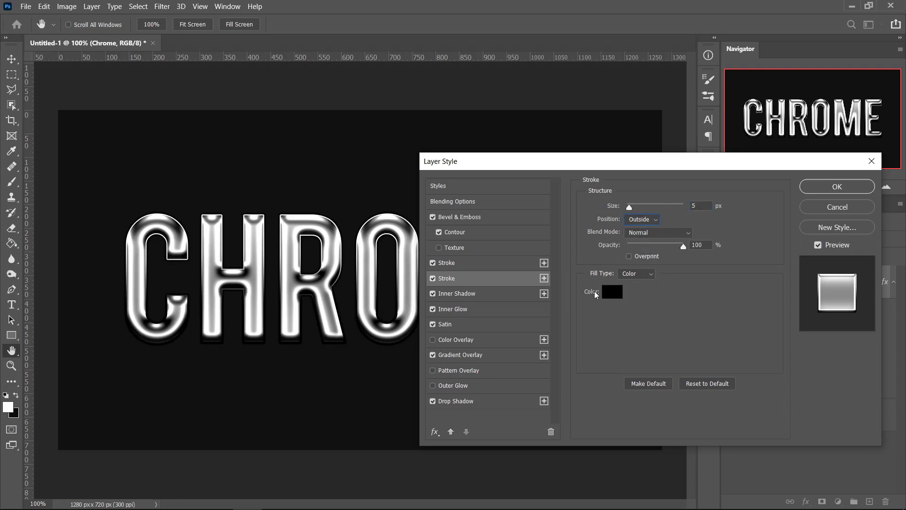
{"action": "left_click", "coordinate": [634, 289]}
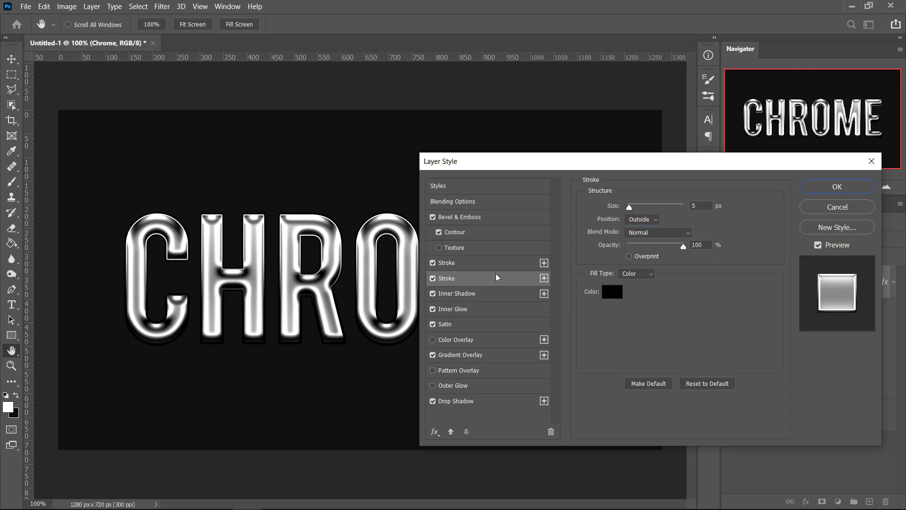
- Set inner shadow to Linear Light, 90% opacity, no global light, angle -129°, distance 9, size 3
{"action": "left_click", "coordinate": [470, 294]}
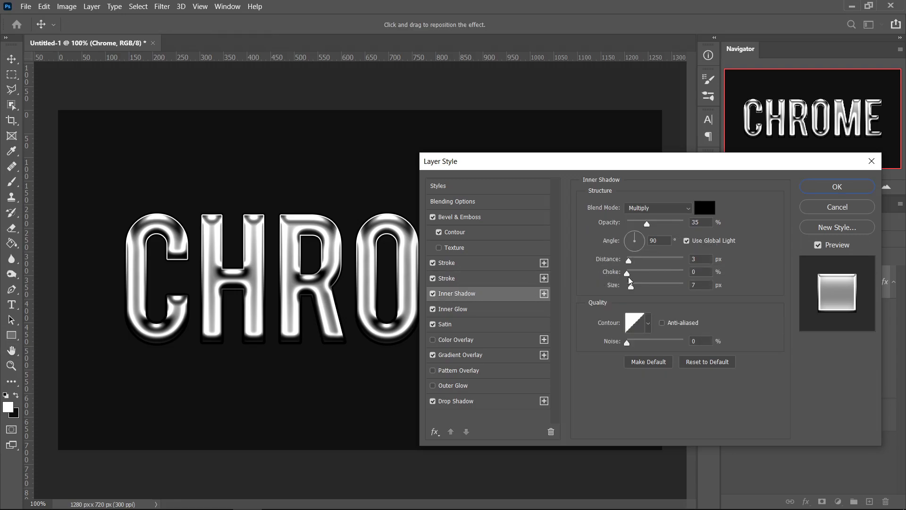
{"action": "left_click", "coordinate": [645, 208]}
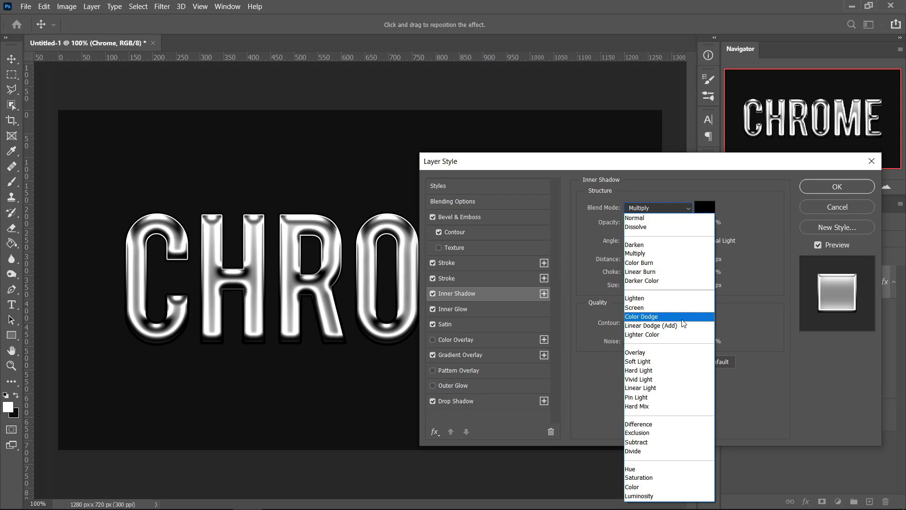
{"action": "left_click", "coordinate": [651, 388]}
{"action": "key", "text": "Tab"}
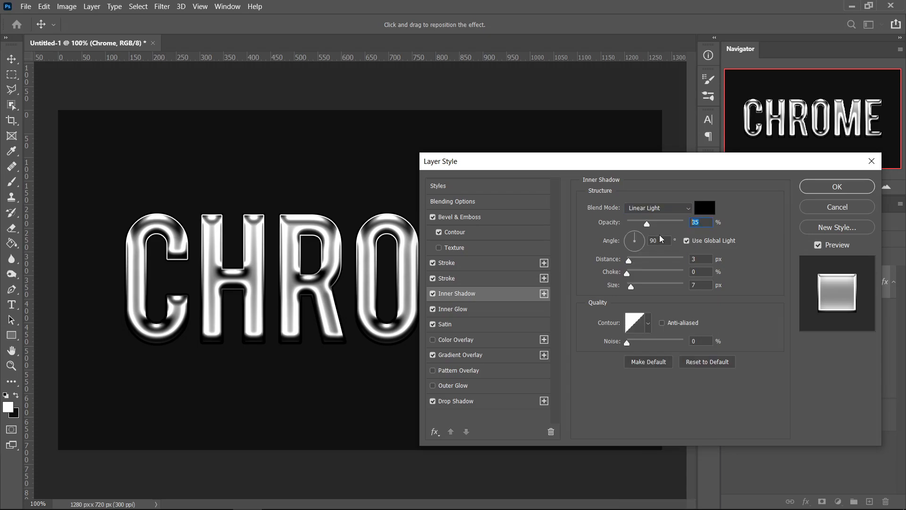
{"action": "type", "text": "90"}
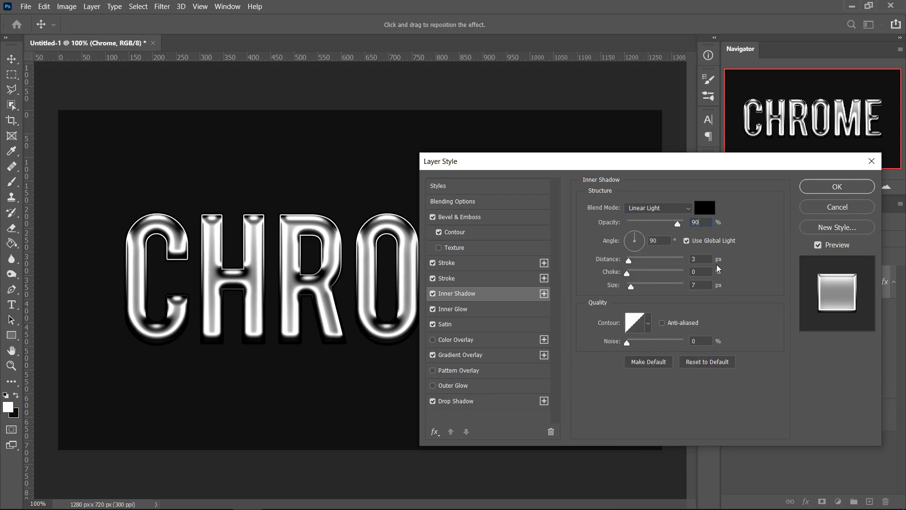
{"action": "left_click", "coordinate": [688, 240]}
{"action": "double_click", "coordinate": [653, 240]}
{"action": "type", "text": "-129"}
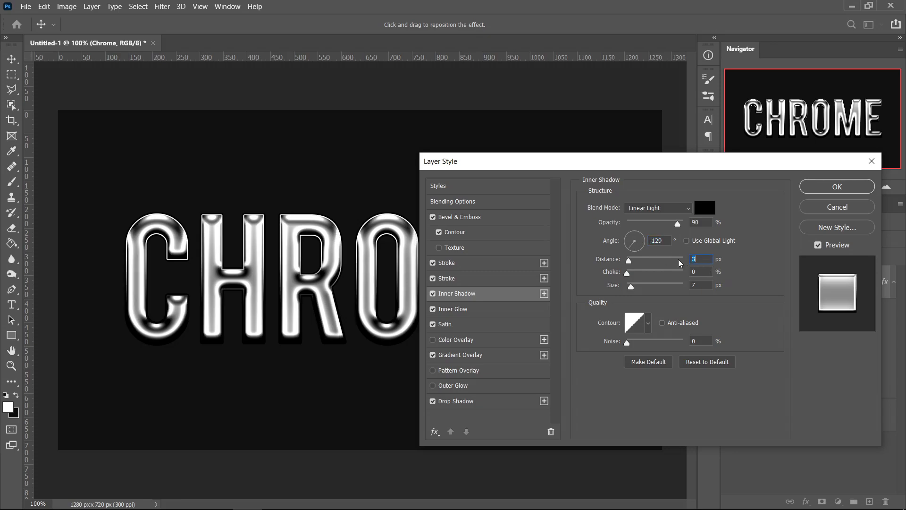
{"action": "type", "text": "9"}
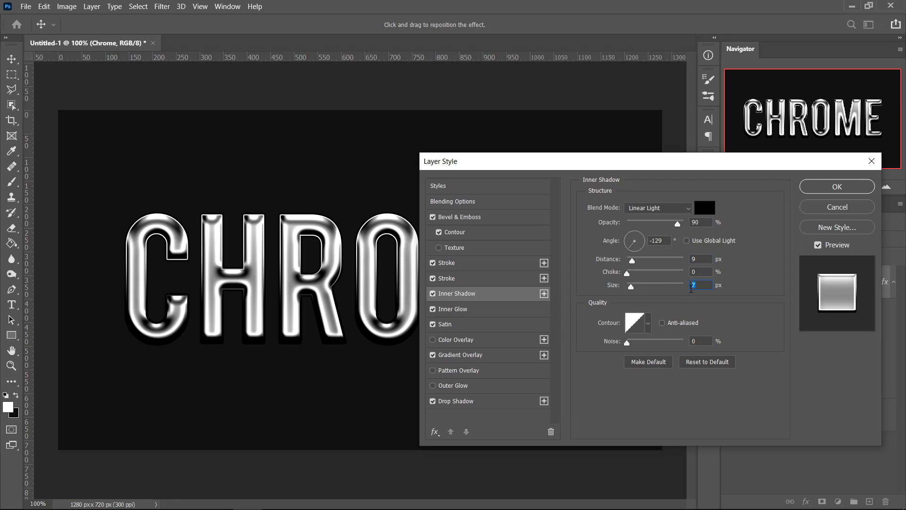
{"action": "type", "text": "3"}
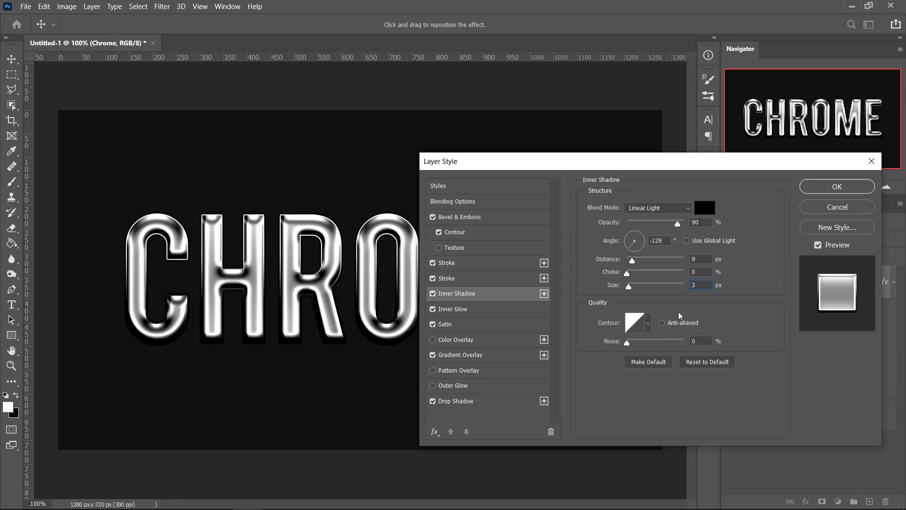
- Give the inner glow Lighten blending at 100% opacity with a 30 px size
{"action": "left_click", "coordinate": [452, 309]}
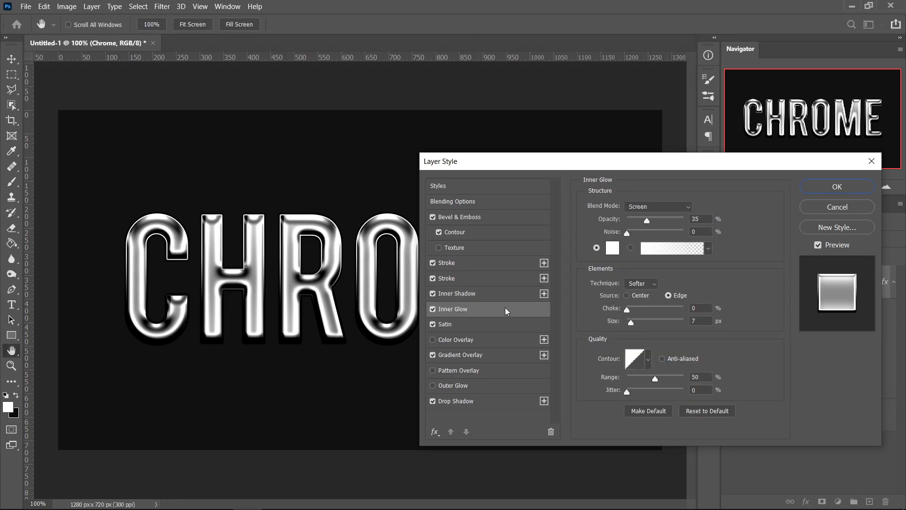
{"action": "left_click", "coordinate": [662, 207]}
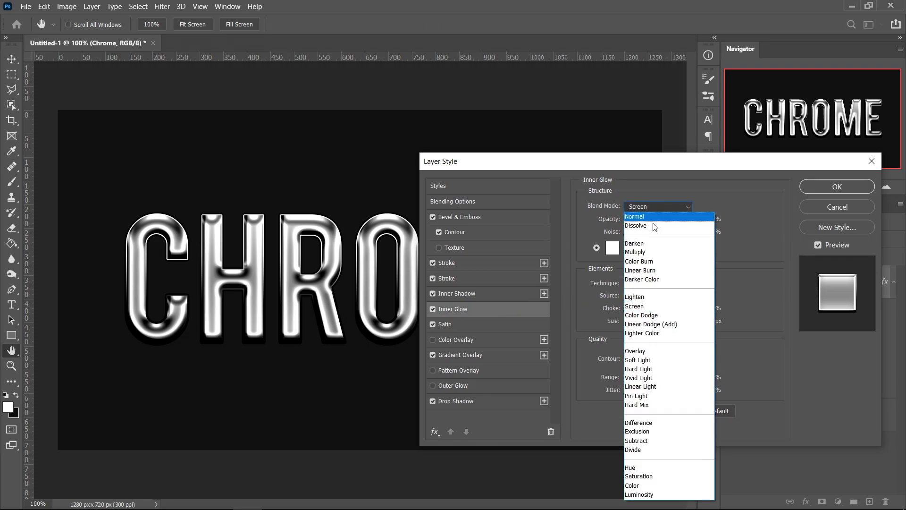
{"action": "left_click", "coordinate": [643, 297]}
{"action": "type", "text": "100"}
{"action": "key", "text": "Tab"}
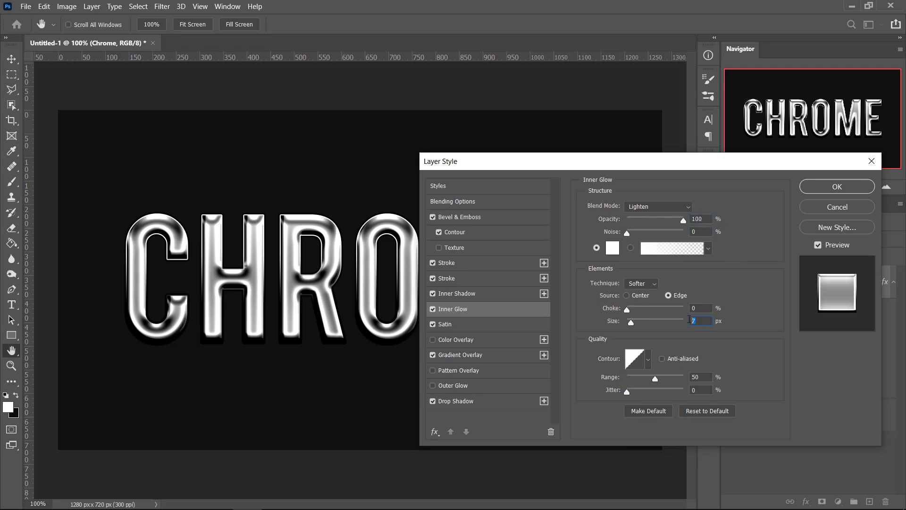
{"action": "type", "text": "30"}
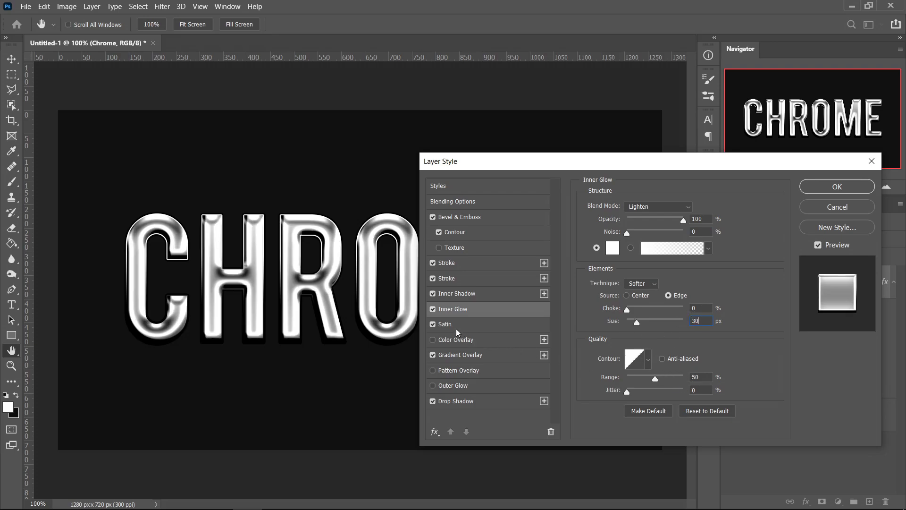
{"action": "left_click", "coordinate": [449, 325]}
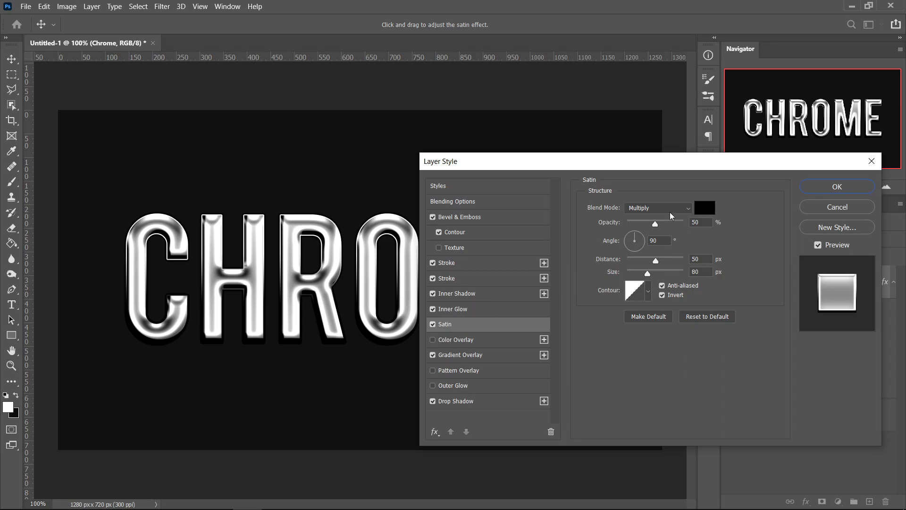
- Set satin to Normal, 69% opacity, -135° angle, 40 px distance and 60 px size
{"action": "left_click", "coordinate": [645, 212]}
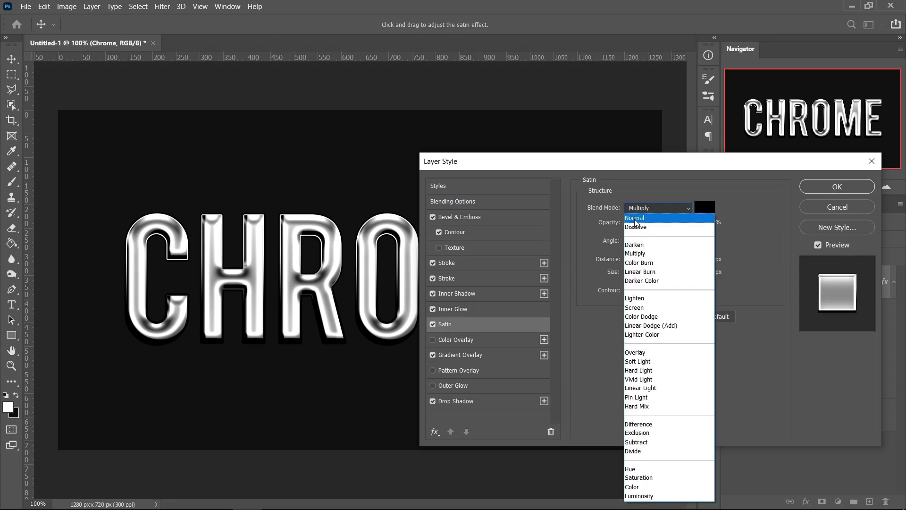
{"action": "left_click", "coordinate": [637, 219]}
{"action": "left_click", "coordinate": [702, 224]}
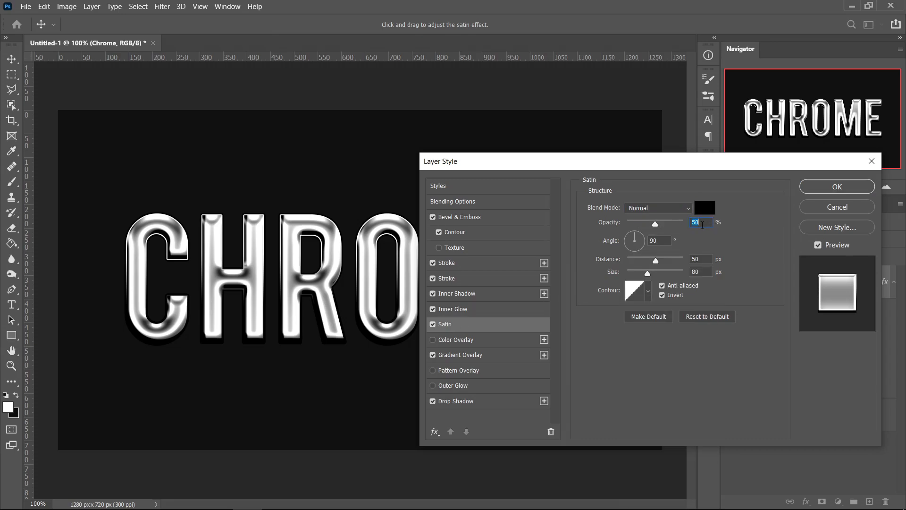
{"action": "type", "text": "69"}
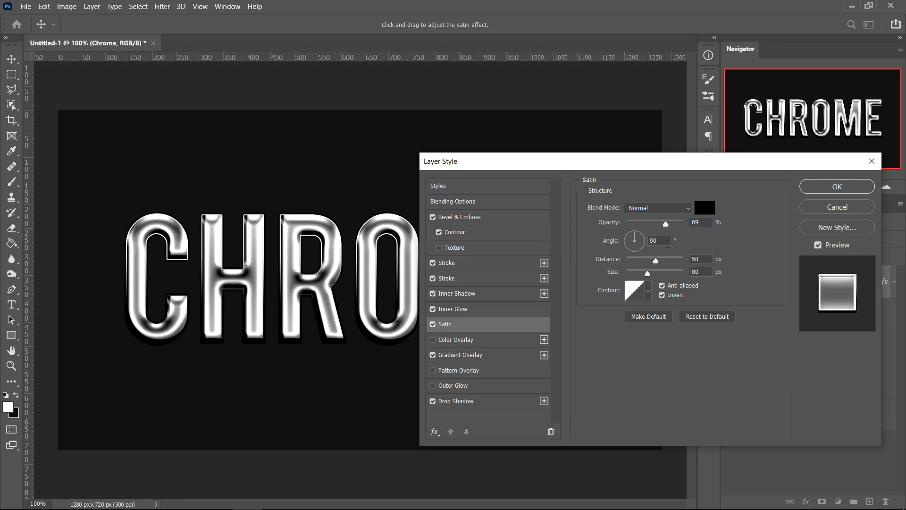
{"action": "left_click", "coordinate": [667, 241]}
{"action": "type", "text": "-135"}
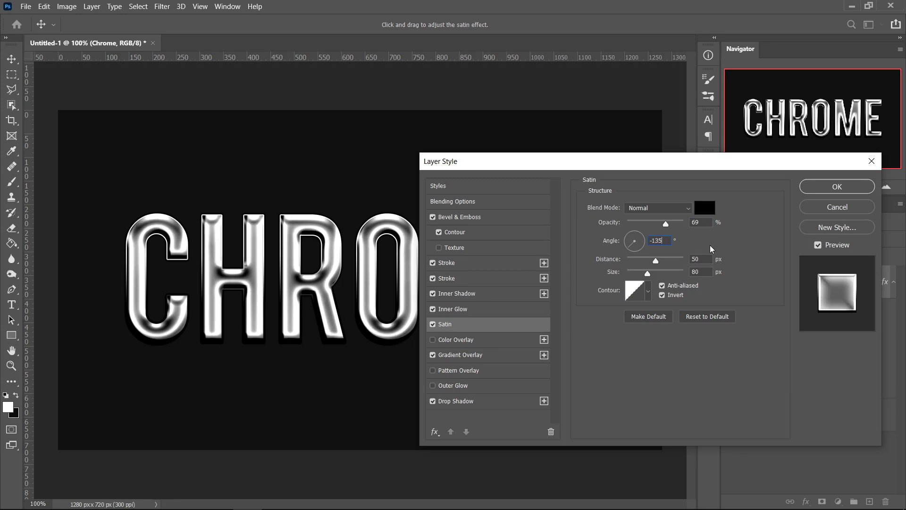
{"action": "left_click_drag", "start_coordinate": [707, 261], "coordinate": [689, 257]}
{"action": "type", "text": "40"}
{"action": "left_click_drag", "start_coordinate": [707, 272], "coordinate": [686, 269]}
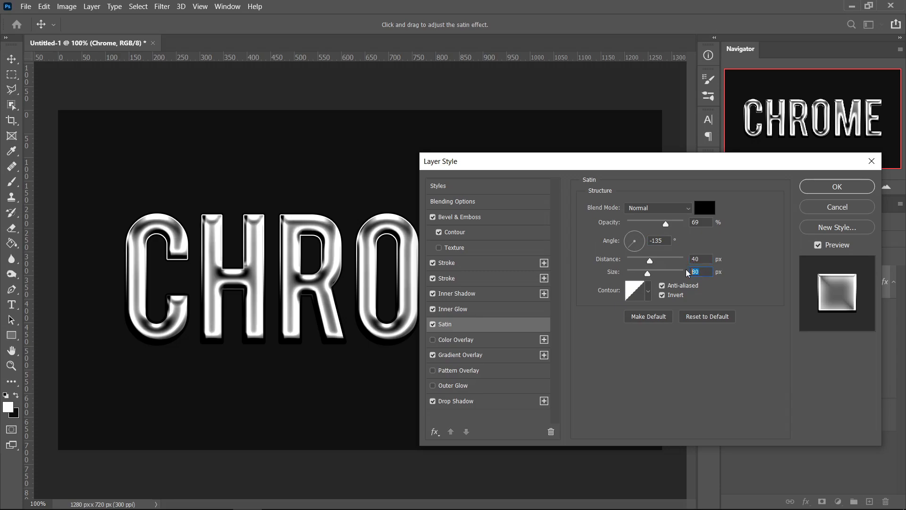
{"action": "type", "text": "60"}
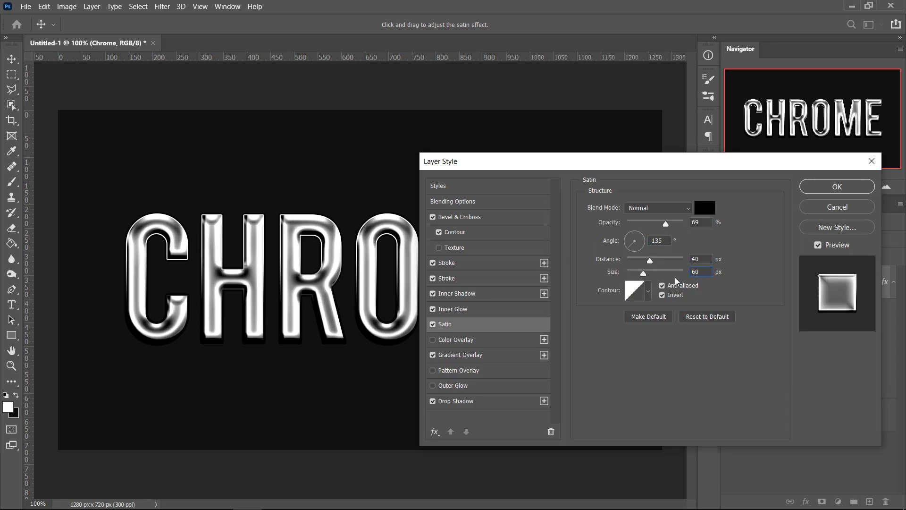
- Apply the ring-shaped contour preset to the satin
{"action": "left_click", "coordinate": [650, 292]}
{"action": "left_click", "coordinate": [595, 336]}
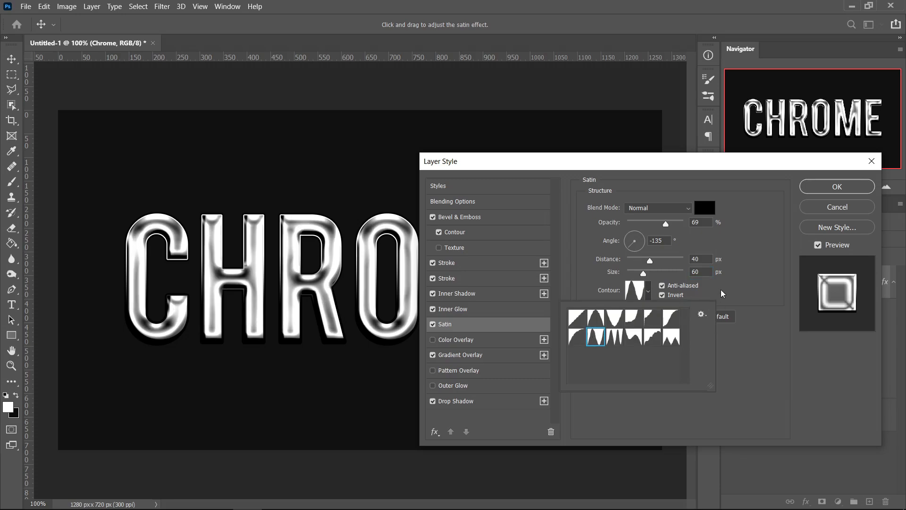
{"action": "left_click", "coordinate": [738, 279]}
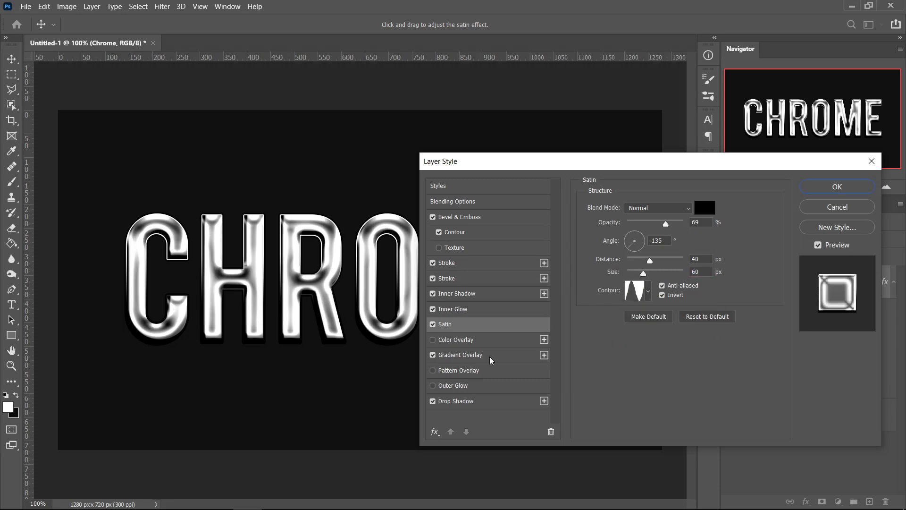
- Set the gradient overlay blend mode to Hard Light
{"action": "left_click", "coordinate": [465, 354]}
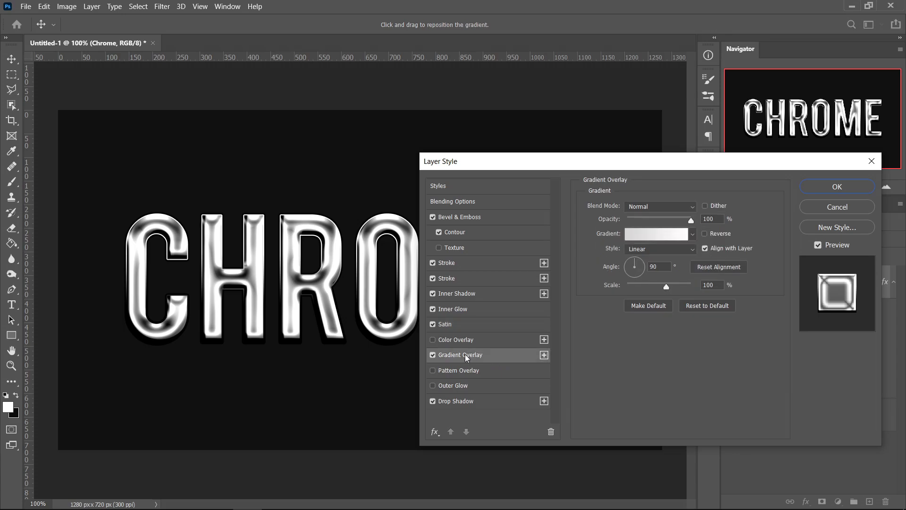
{"action": "left_click", "coordinate": [640, 205]}
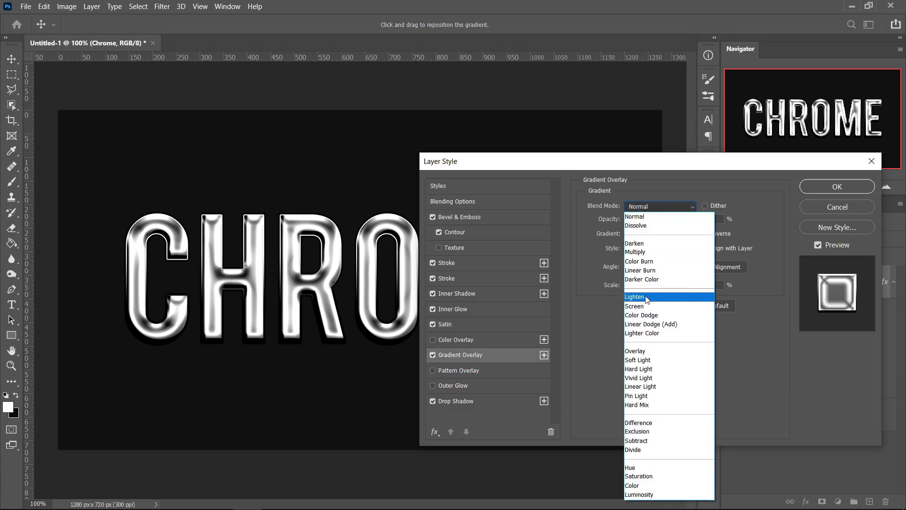
{"action": "left_click", "coordinate": [637, 369]}
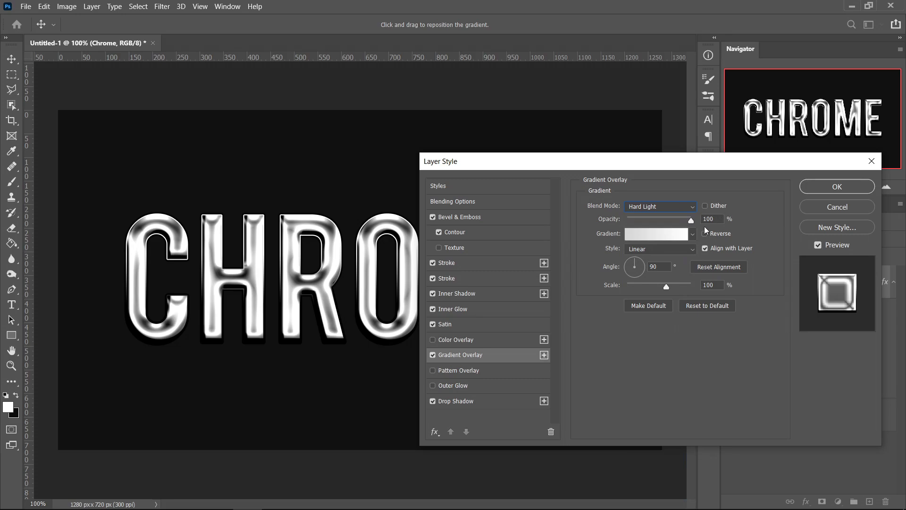
- Set the overlay gradient's left stop colour to 333333
{"action": "left_click", "coordinate": [631, 236]}
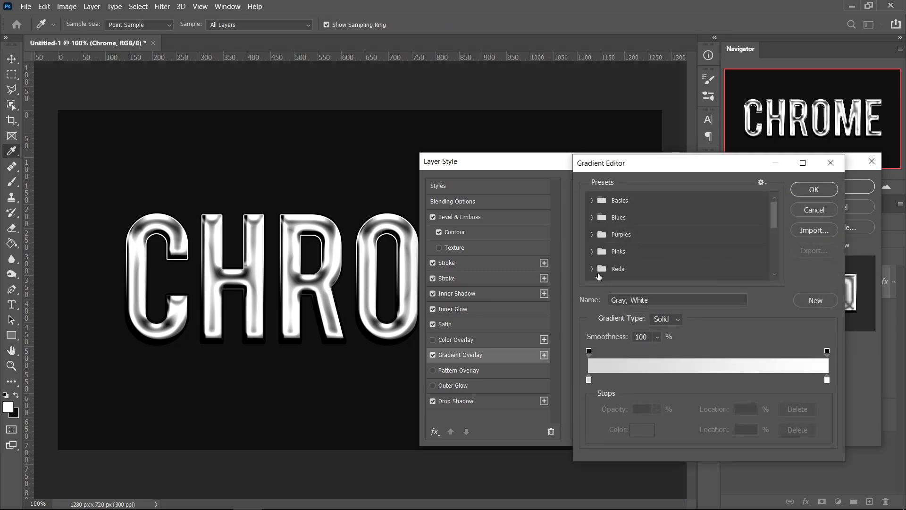
{"action": "left_click", "coordinate": [589, 380]}
{"action": "left_click", "coordinate": [641, 430]}
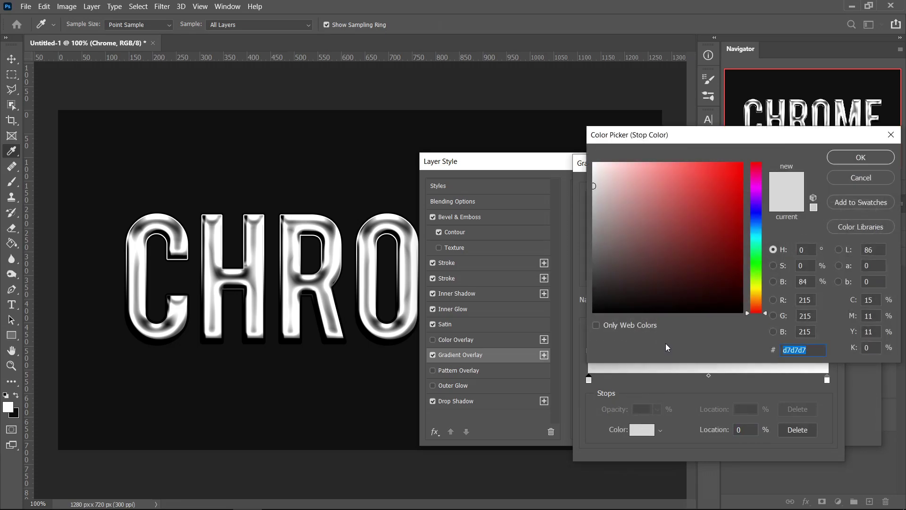
{"action": "type", "text": "3333"}
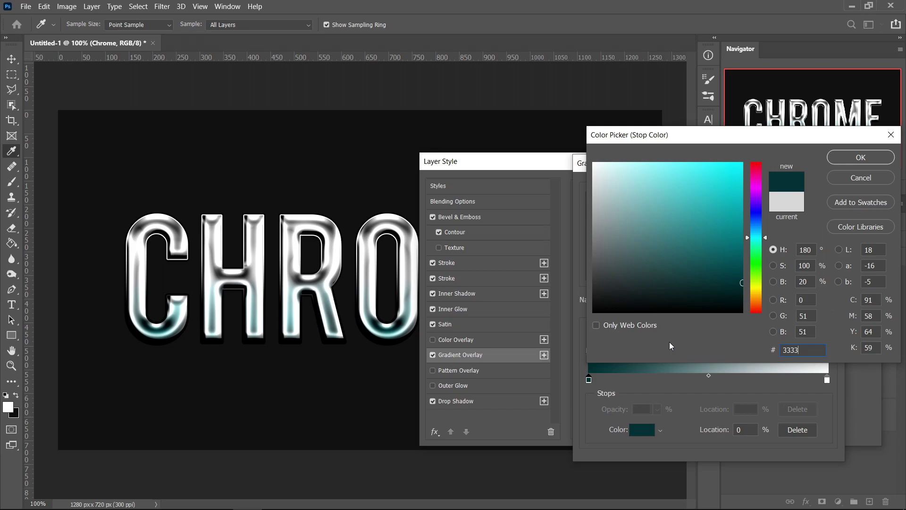
{"action": "type", "text": "33"}
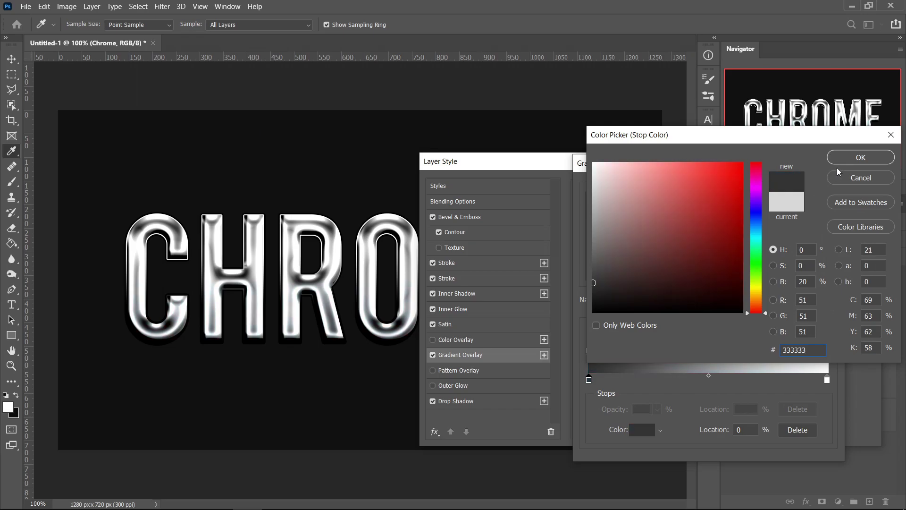
{"action": "left_click", "coordinate": [850, 161]}
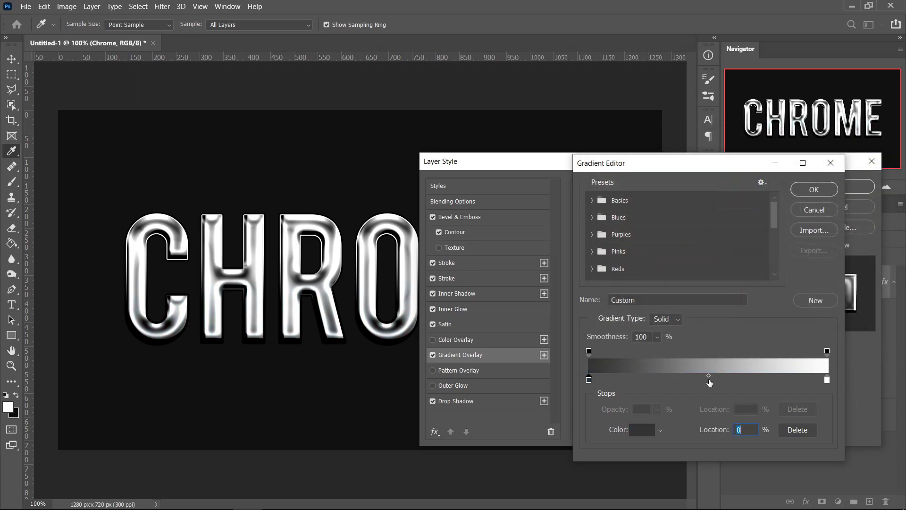
- Add a middle gradient stop coloured 767676 at 56% location
{"action": "left_click", "coordinate": [708, 380]}
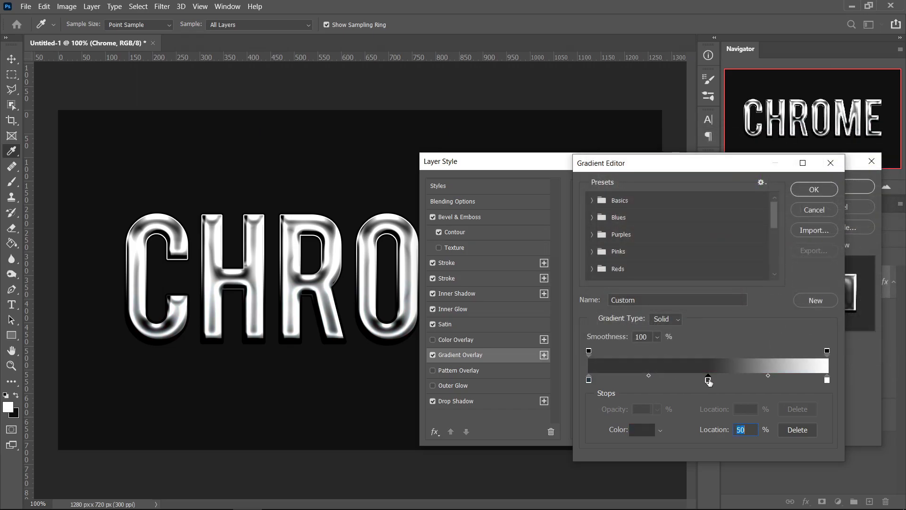
{"action": "left_click", "coordinate": [643, 433]}
{"action": "type", "text": "767"}
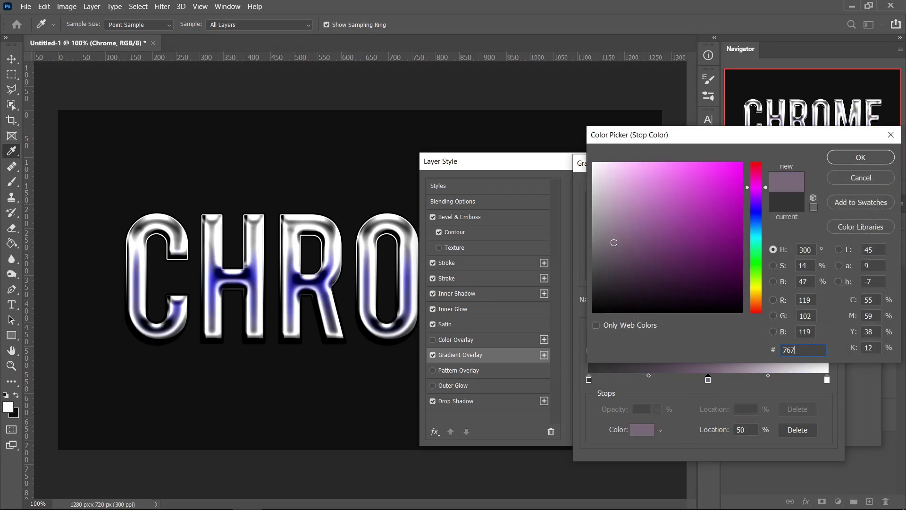
{"action": "type", "text": "676"}
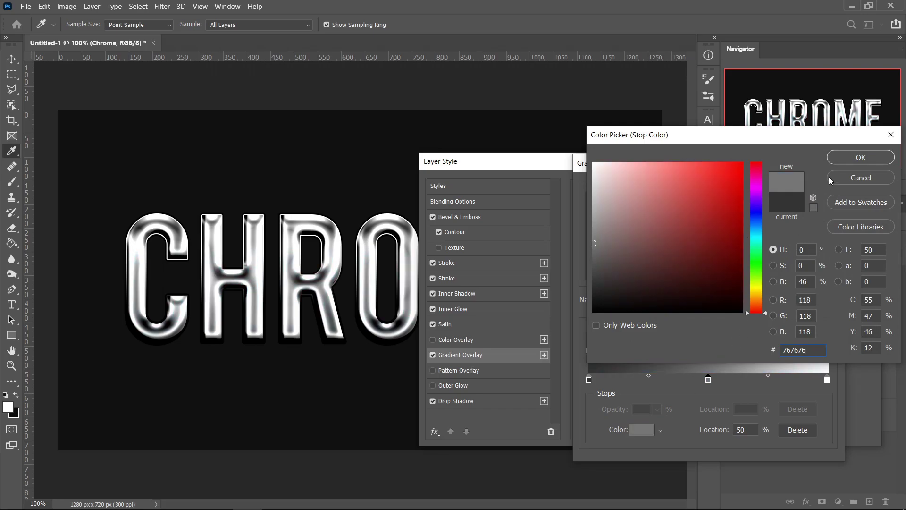
{"action": "left_click", "coordinate": [845, 157]}
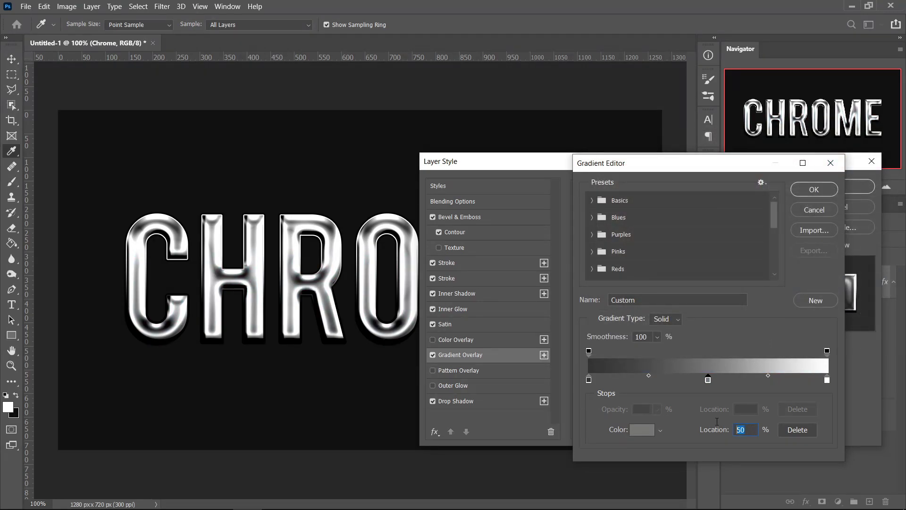
{"action": "type", "text": "56"}
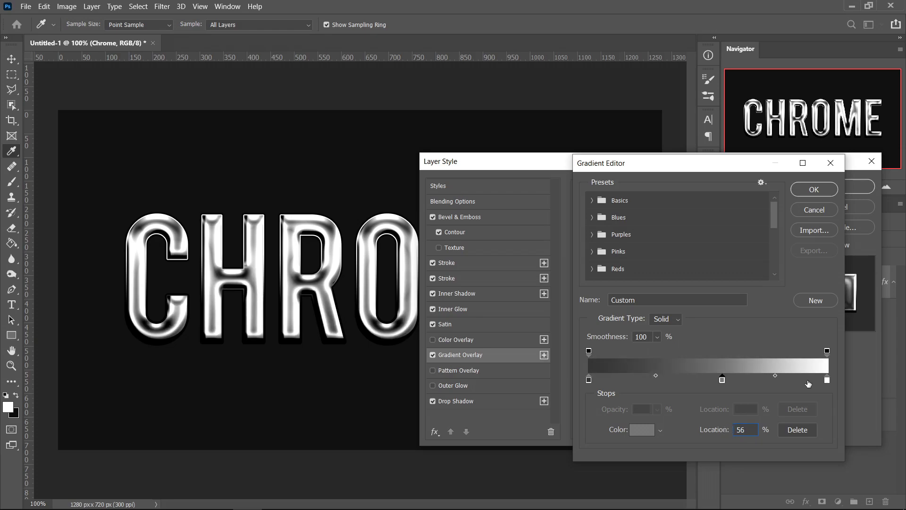
- Set the right stop to c4c4c4 and apply the edited grey gradient
{"action": "left_click", "coordinate": [827, 380]}
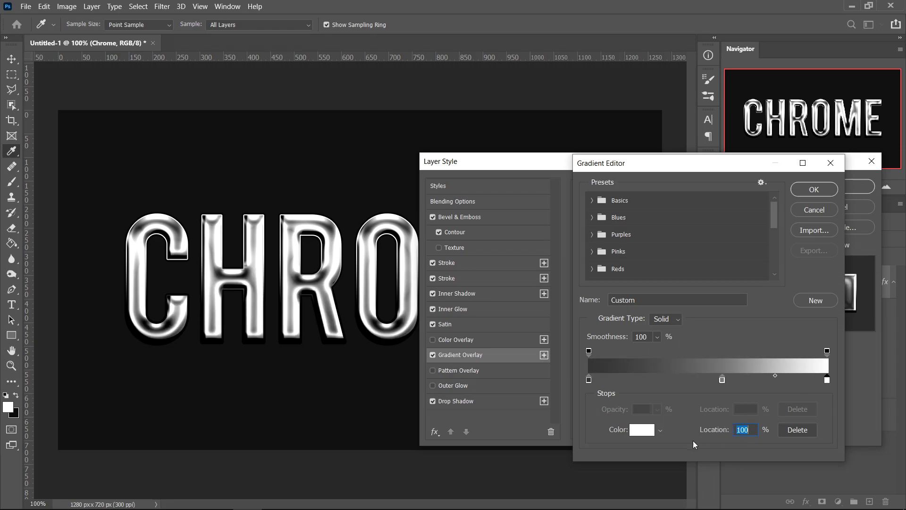
{"action": "left_click", "coordinate": [645, 431]}
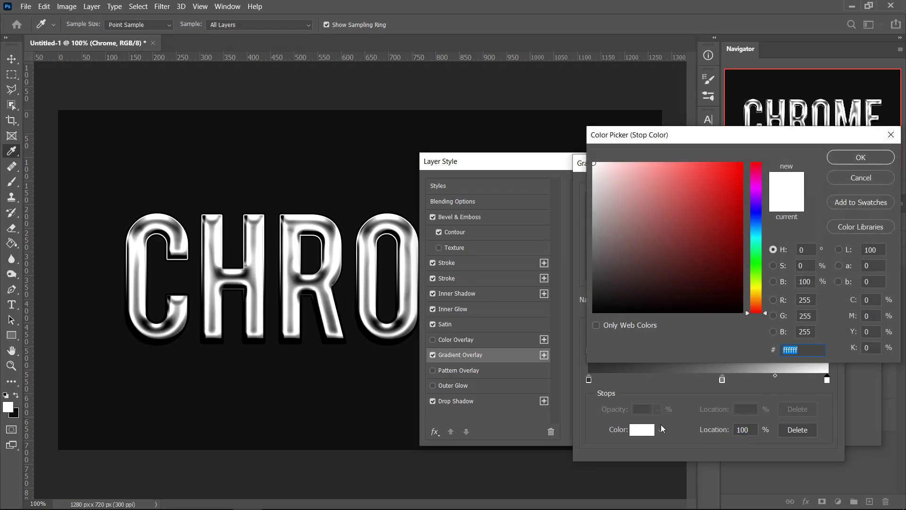
{"action": "type", "text": "c4c4"}
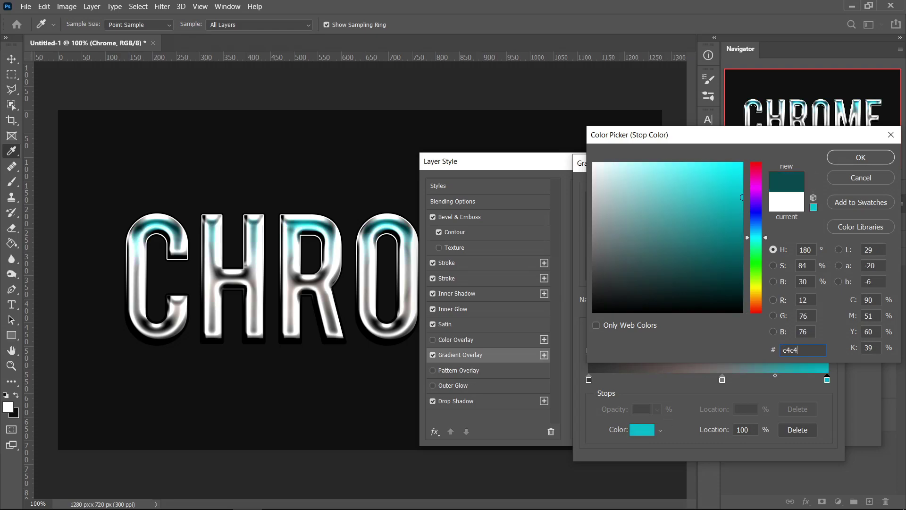
{"action": "type", "text": "c4"}
{"action": "left_click", "coordinate": [849, 158]}
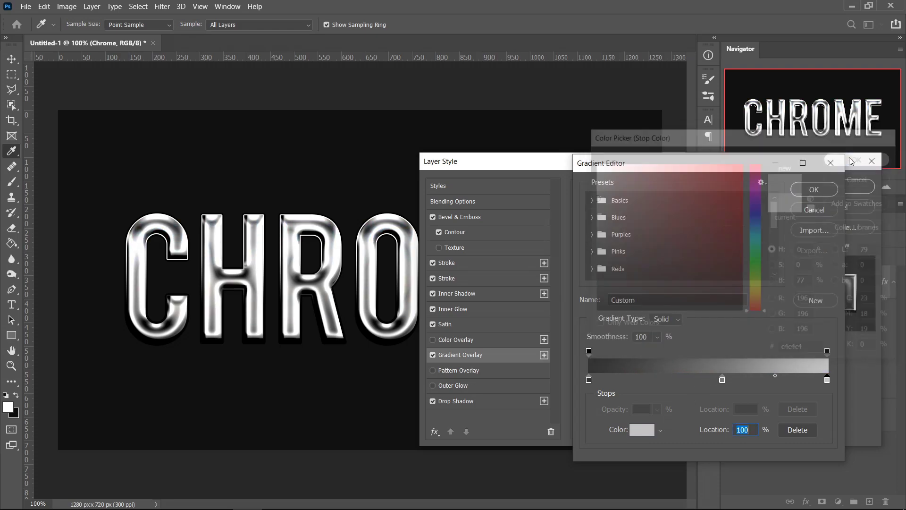
{"action": "left_click", "coordinate": [815, 188]}
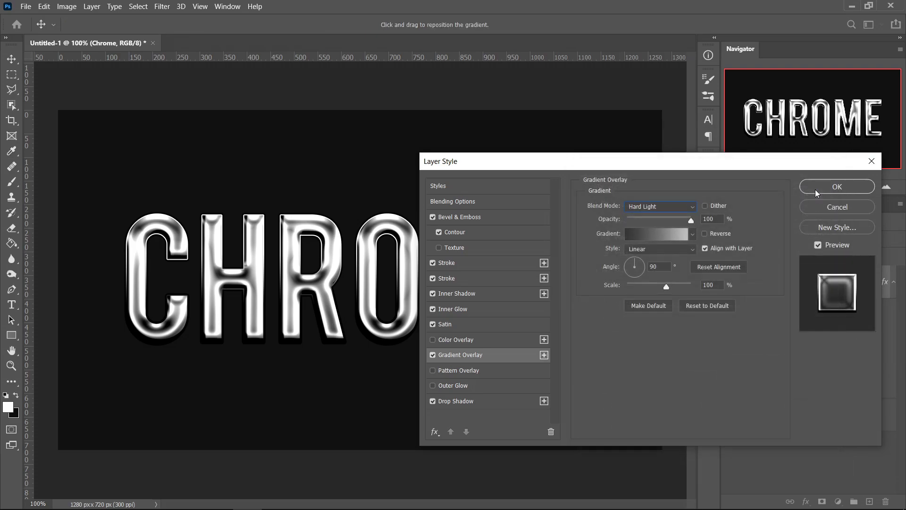
- Set the drop shadow to Normal blend at 81% opacity
{"action": "left_click", "coordinate": [460, 401]}
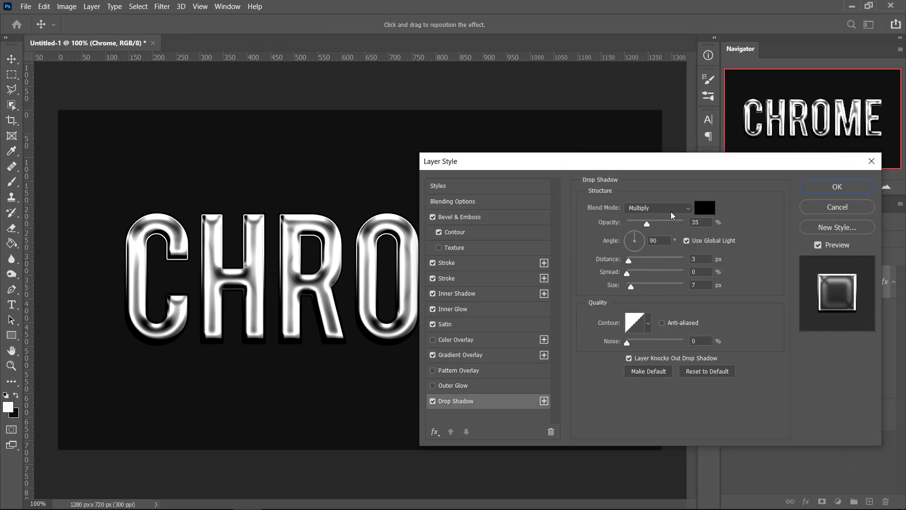
{"action": "double_click", "coordinate": [705, 225]}
{"action": "type", "text": "81"}
{"action": "left_click", "coordinate": [638, 209]}
{"action": "left_click", "coordinate": [642, 208]}
{"action": "key", "text": "Tab"}
- Turn off global light and give the shadow a 108° angle, 1 px distance, 12 px size
{"action": "left_click", "coordinate": [687, 241]}
{"action": "type", "text": "108"}
{"action": "key", "text": "Tab"}
{"action": "type", "text": "1"}
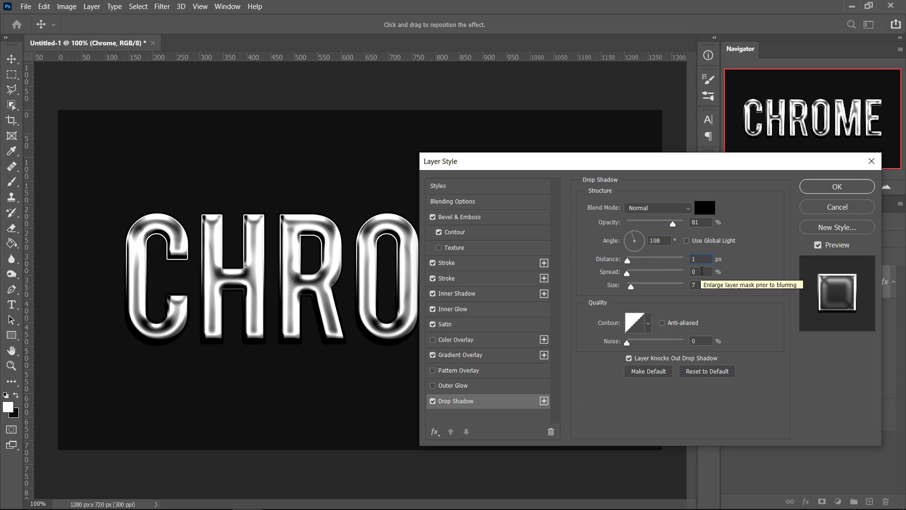
{"action": "key", "text": "Tab"}
{"action": "key", "text": "Tab"}
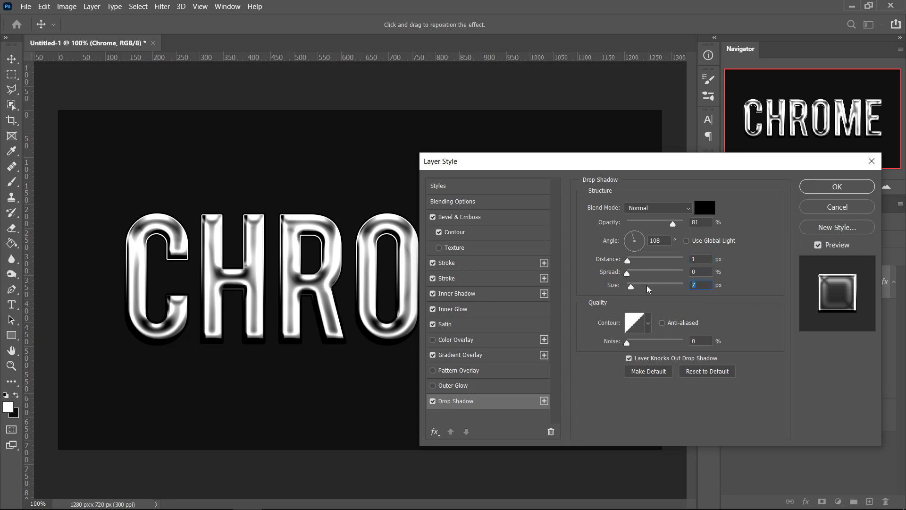
{"action": "type", "text": "12"}
- Apply a new contour preset to the drop shadow
{"action": "left_click", "coordinate": [650, 326]}
{"action": "left_click", "coordinate": [576, 370]}
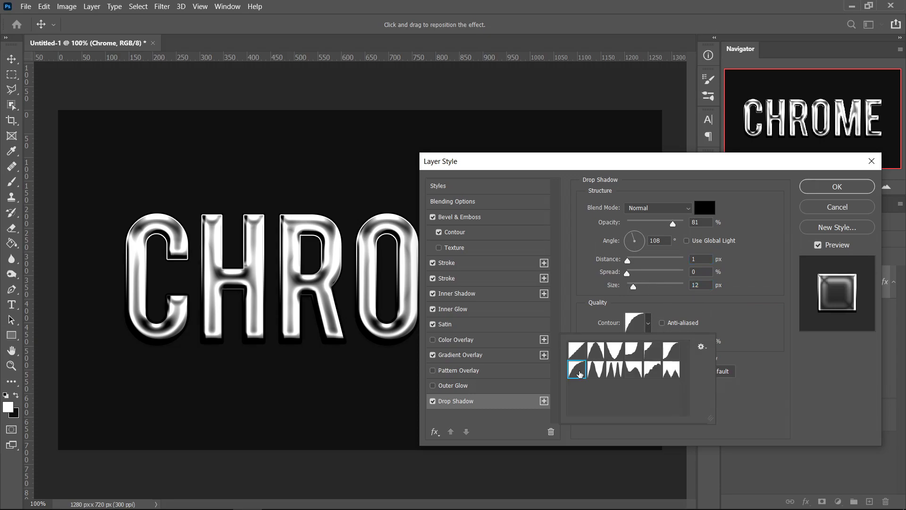
{"action": "left_click", "coordinate": [754, 317]}
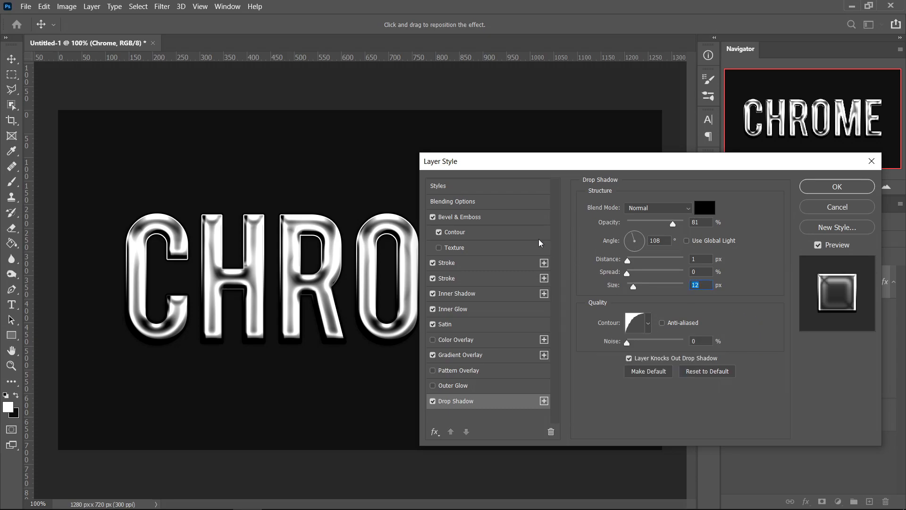
- Begin saving the chrome layer effects as a new style, named Style 1 by default
{"action": "left_click", "coordinate": [830, 229]}
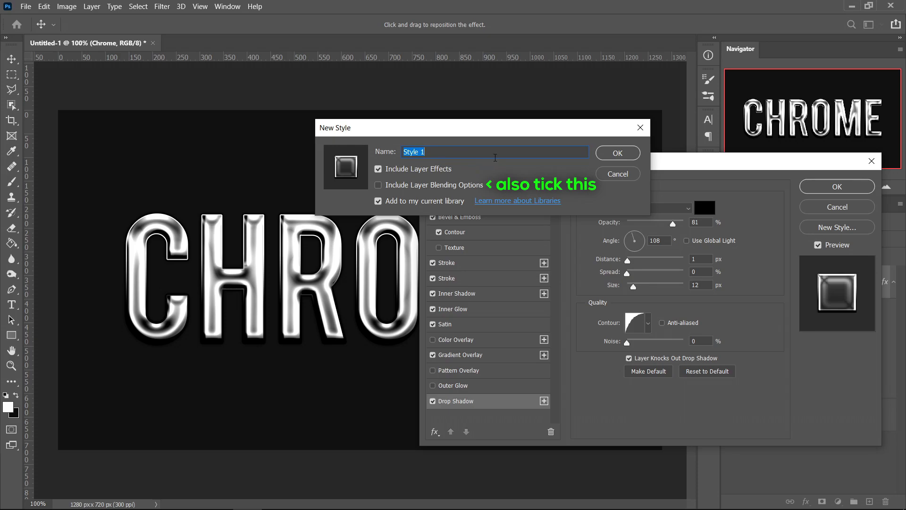